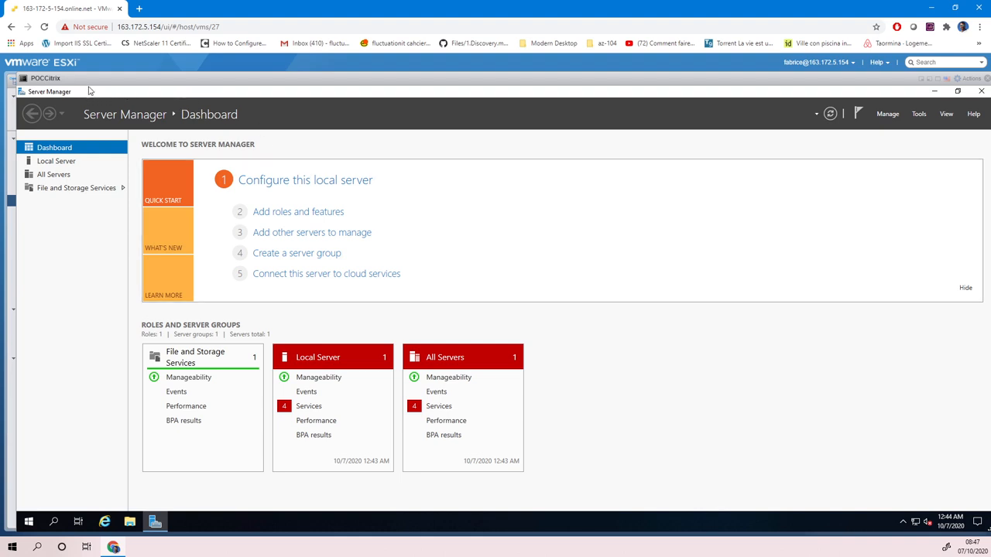
Step: Minimize the POCCitrix console and check the datastore's ISO folder for Citrix_Virtual_Apps_and_Desktops_7_2009.iso
click(920, 80)
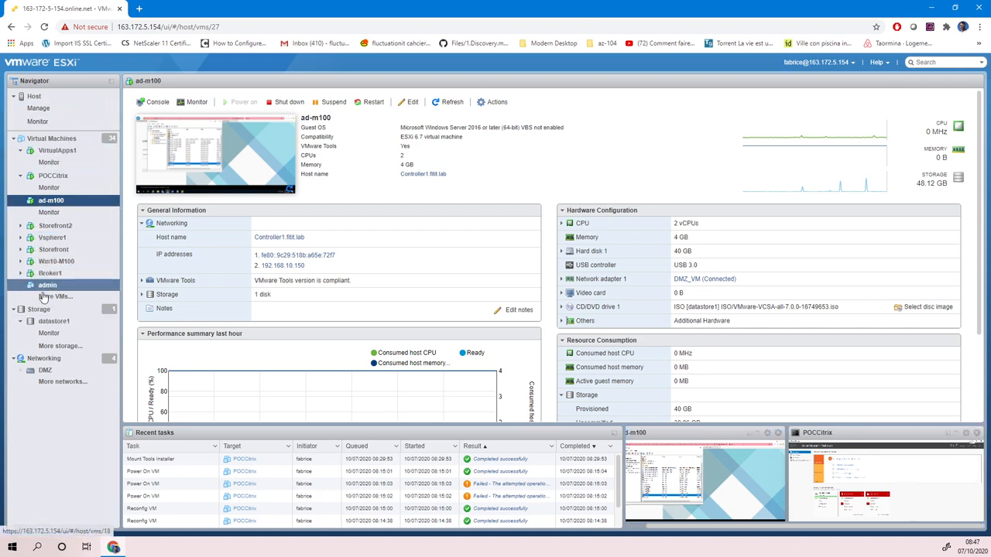
click(42, 311)
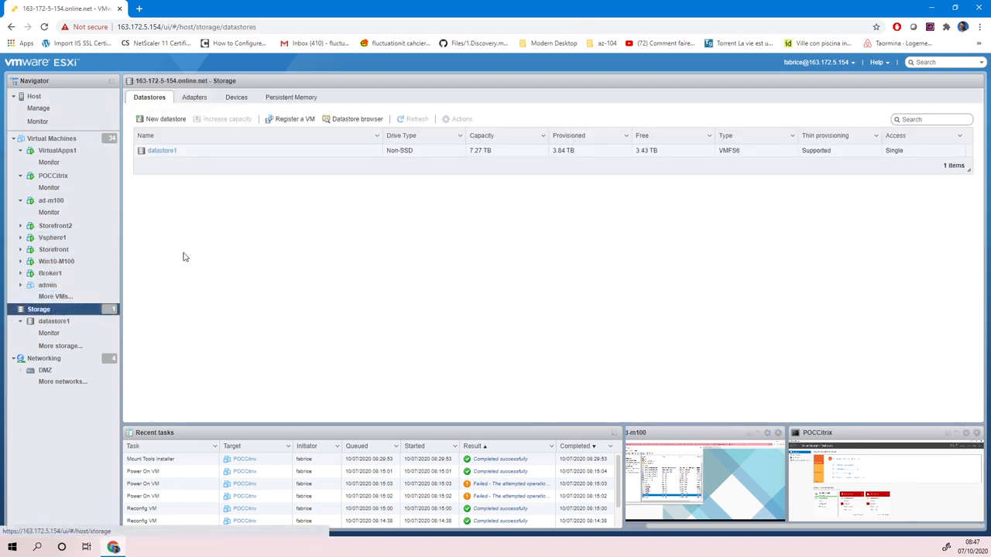
click(353, 120)
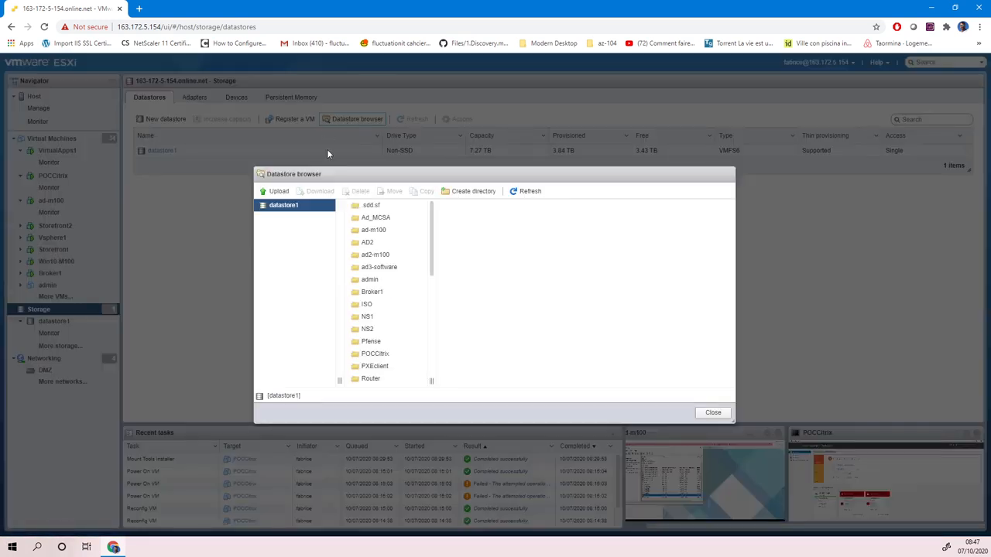
click(375, 306)
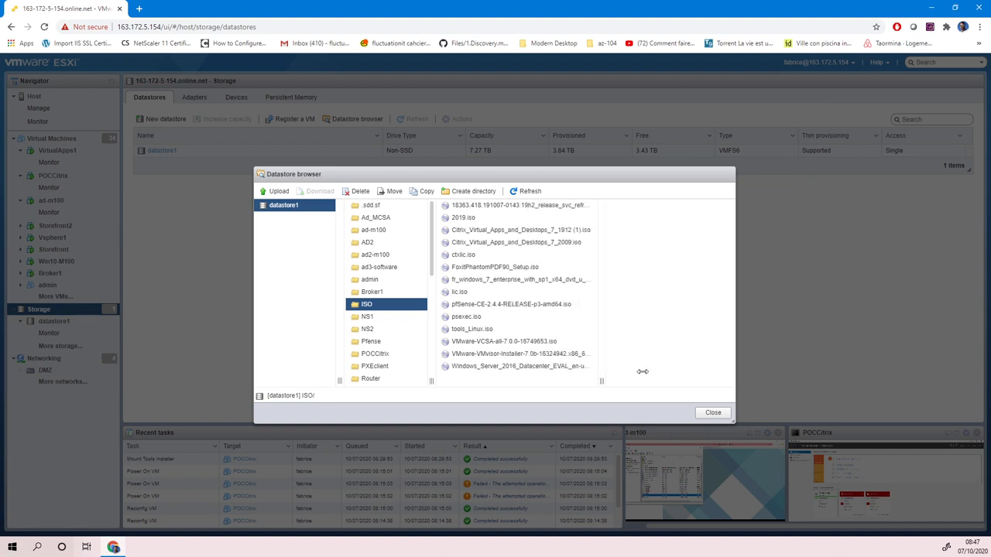
click(547, 244)
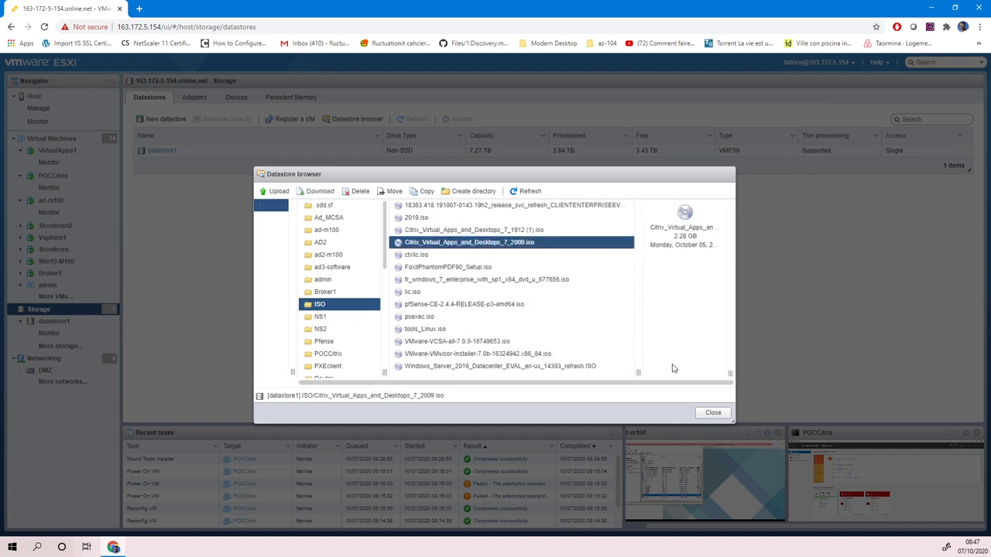
click(713, 412)
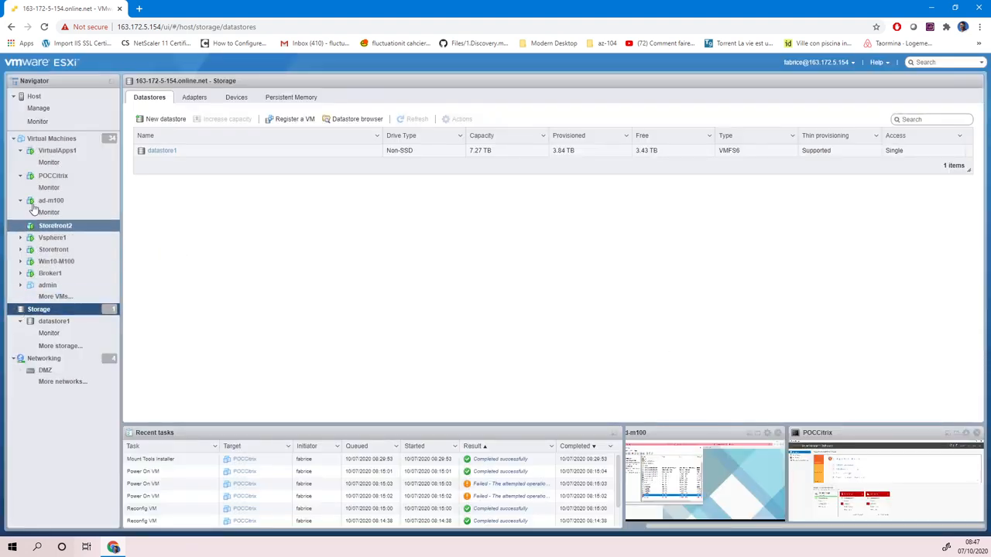
Step: Inspect the Vsphere1 virtual machine from the virtual machine list, viewing its console and closing it again
click(45, 139)
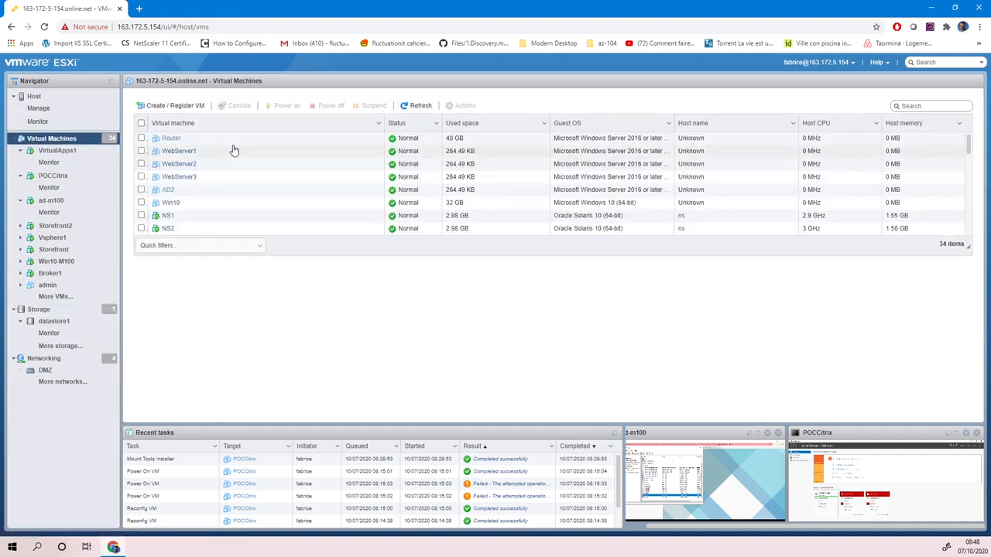
scroll(232, 151, down, 10)
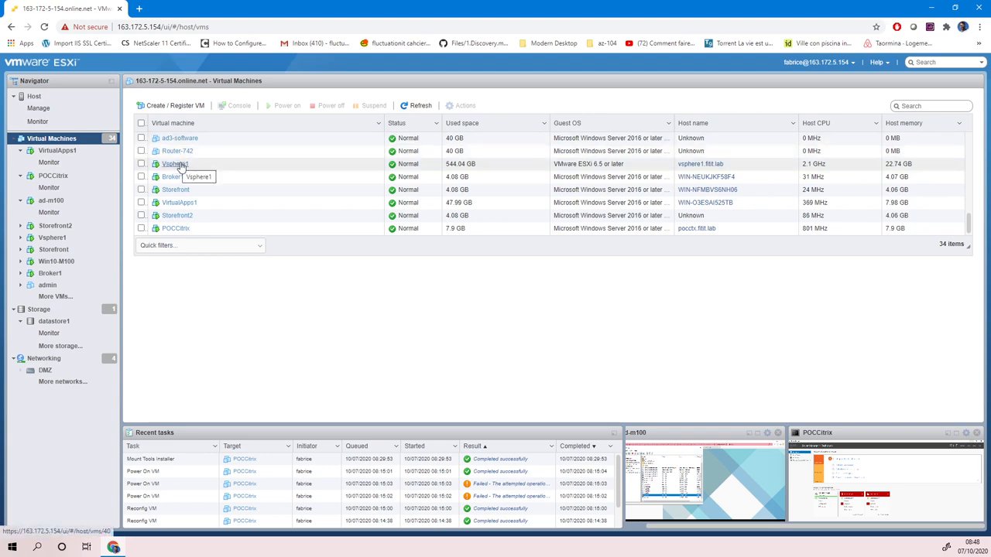
click(177, 164)
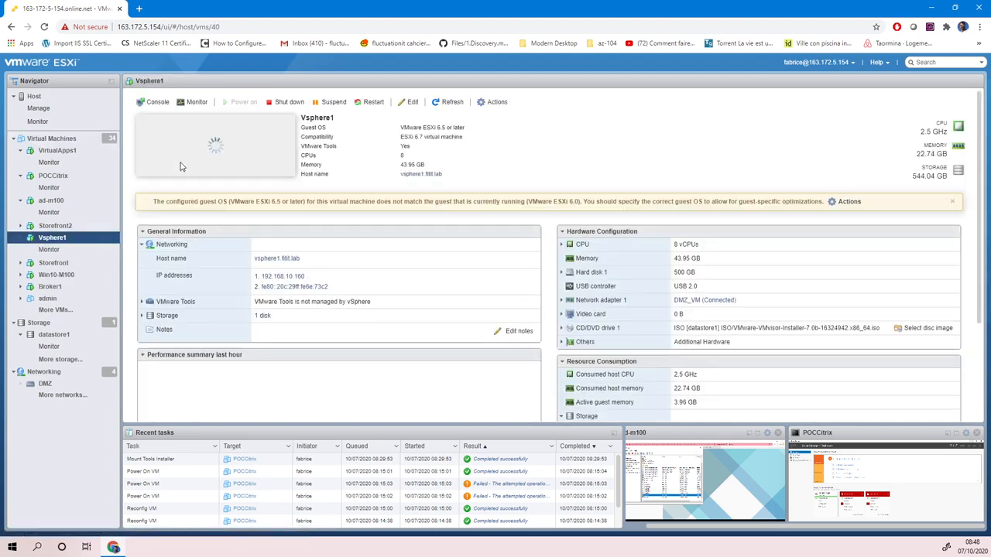
click(223, 165)
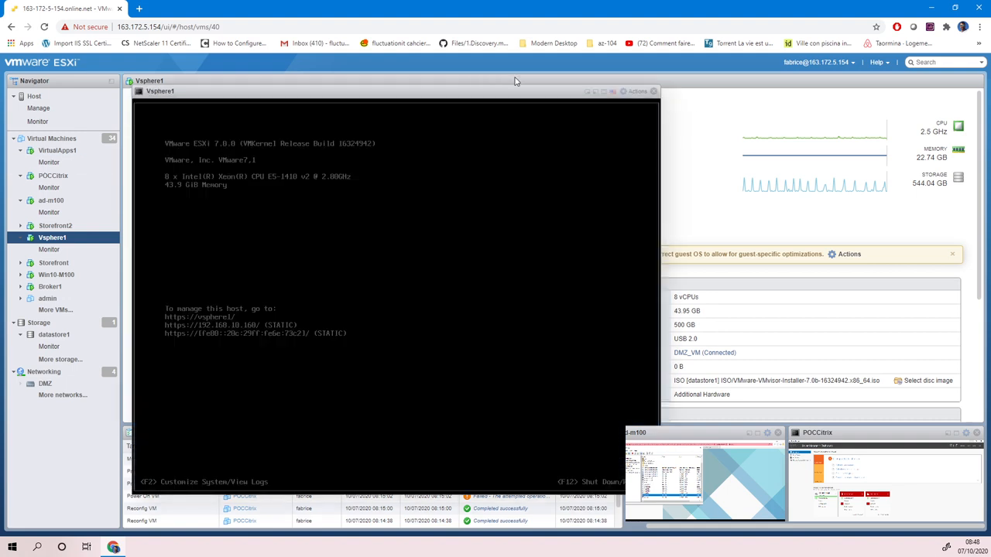
click(654, 92)
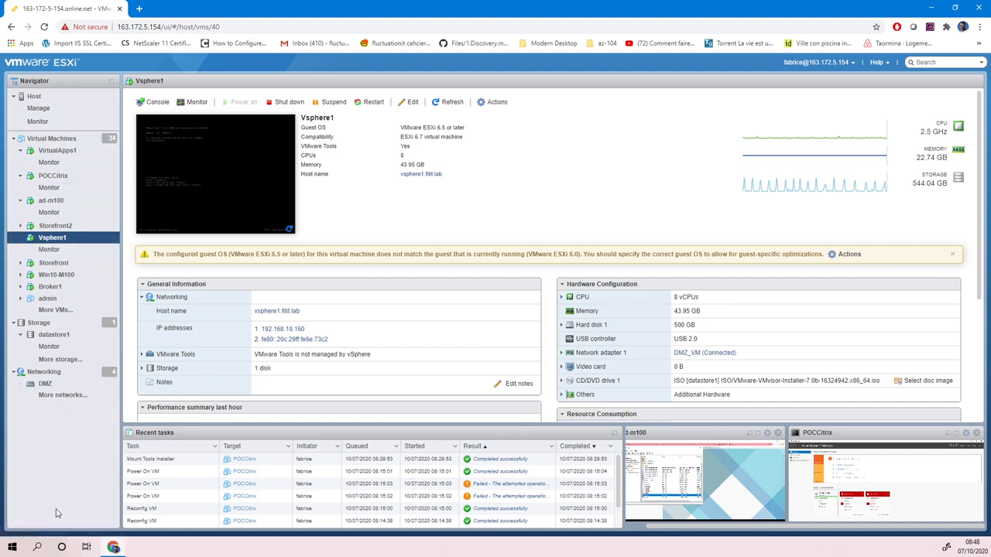
Step: Launch Remote Desktop Connection and connect to 212.83.144.131:56000, entering the administrator account password
right_click(12, 547)
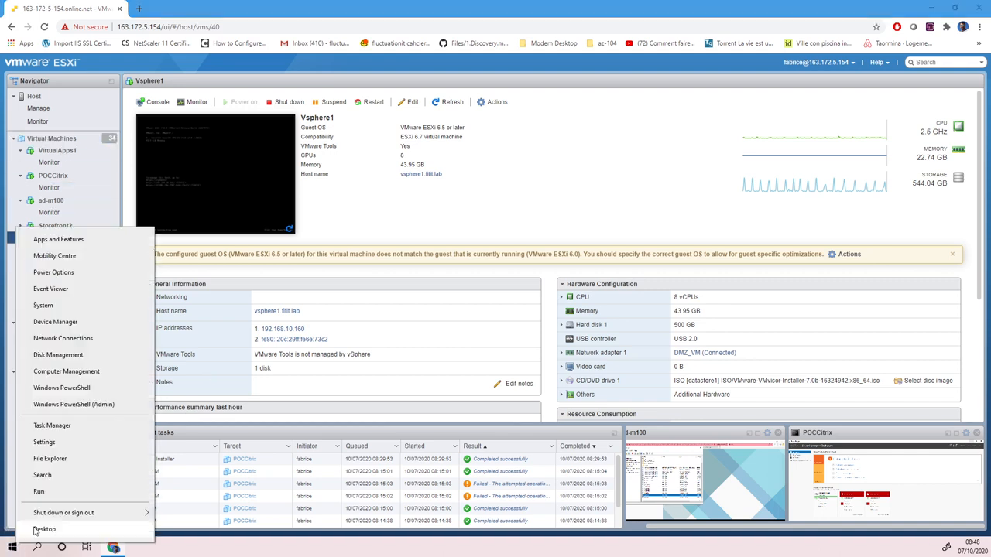
click(58, 494)
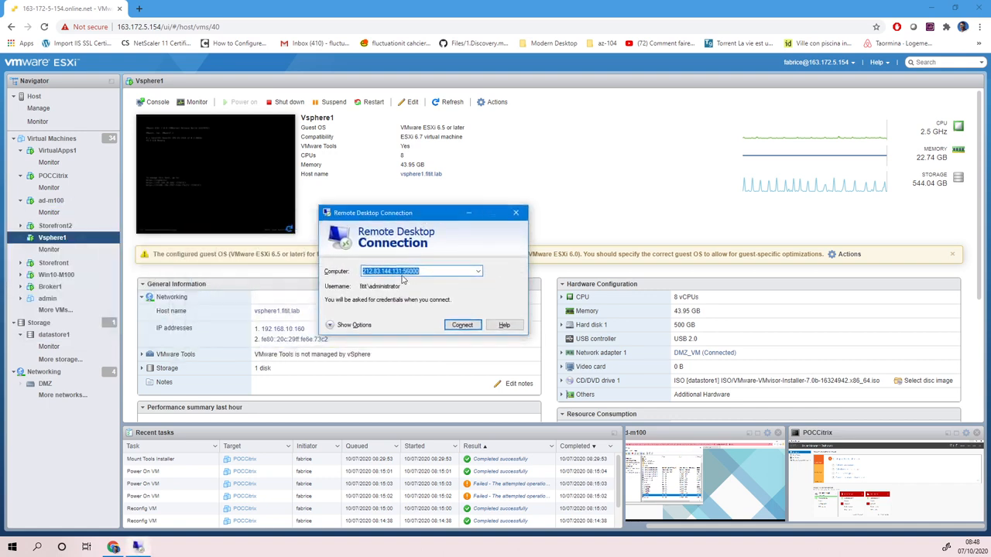
click(403, 271)
drag(402, 270, 370, 274)
click(426, 272)
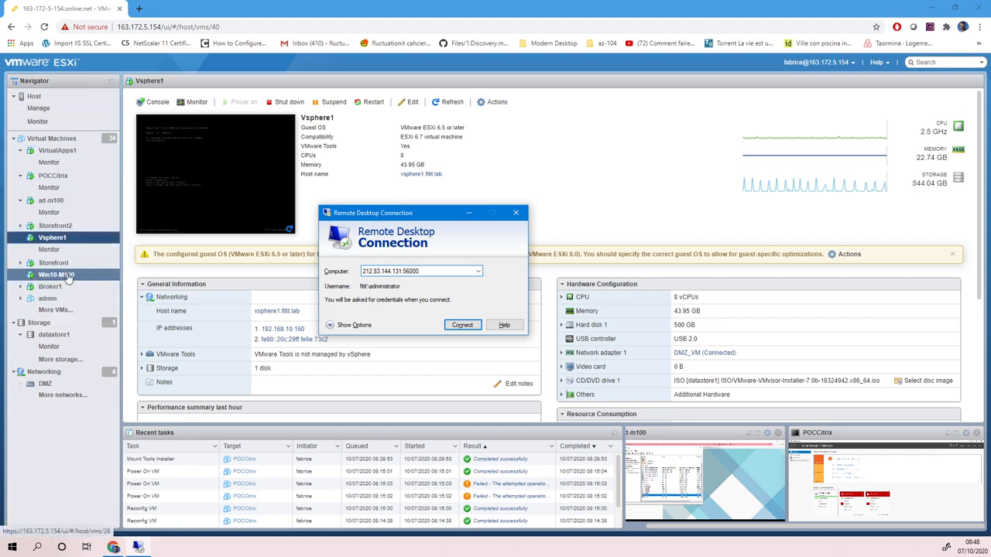
click(464, 326)
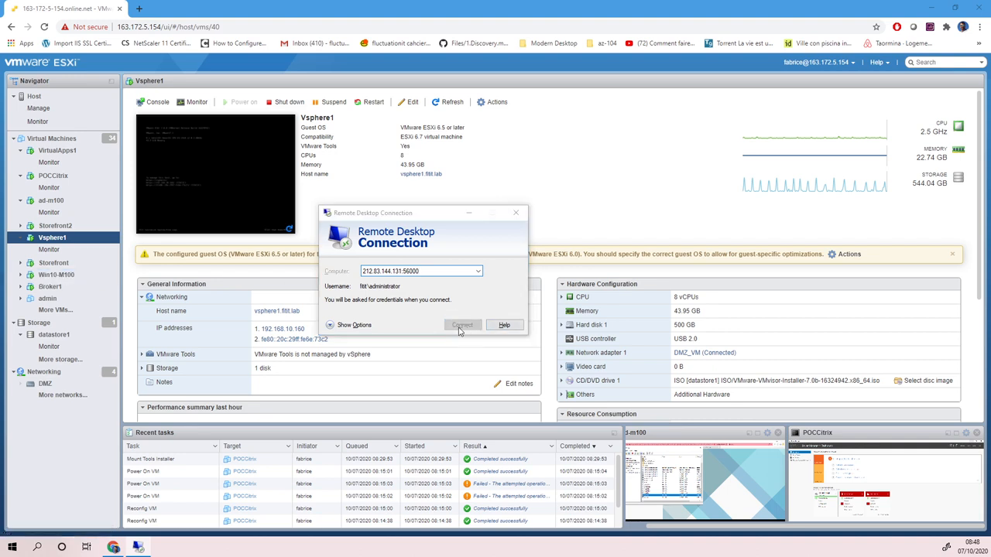
click(472, 328)
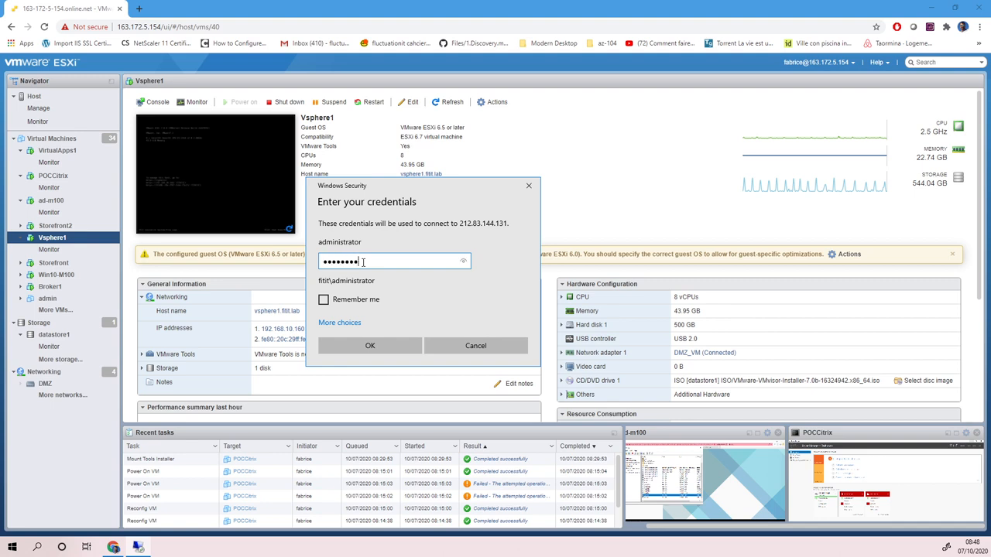
key(Return)
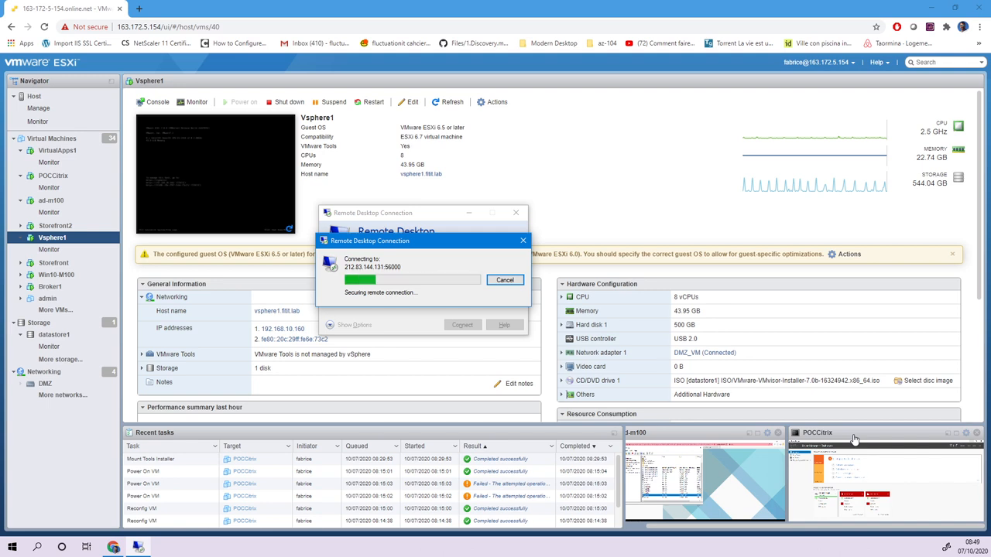
click(459, 358)
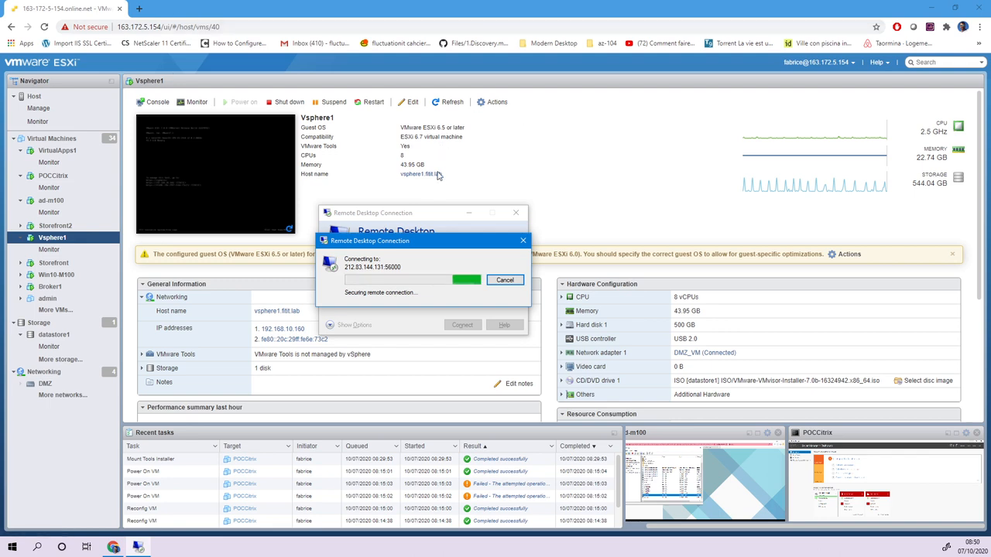
drag(433, 243, 506, 198)
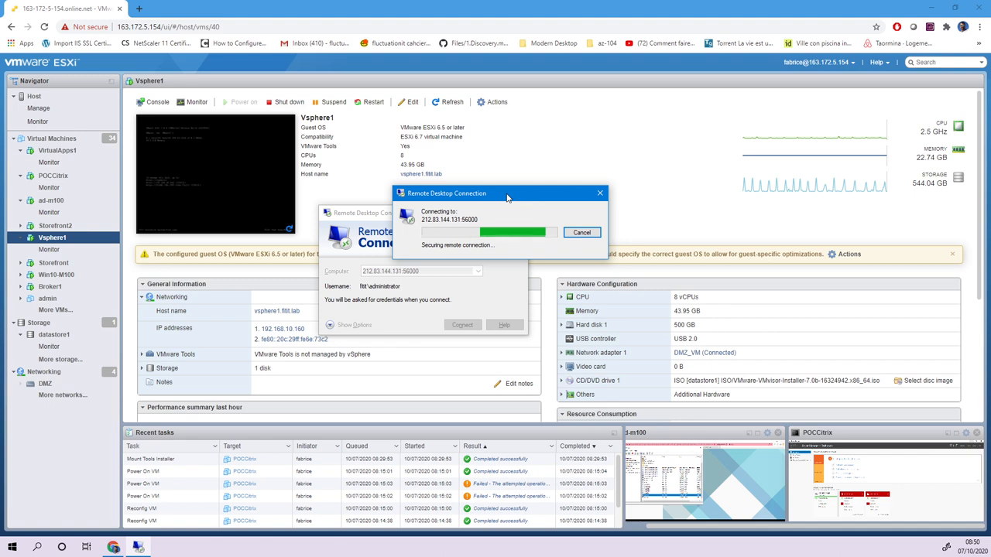
drag(507, 198, 431, 179)
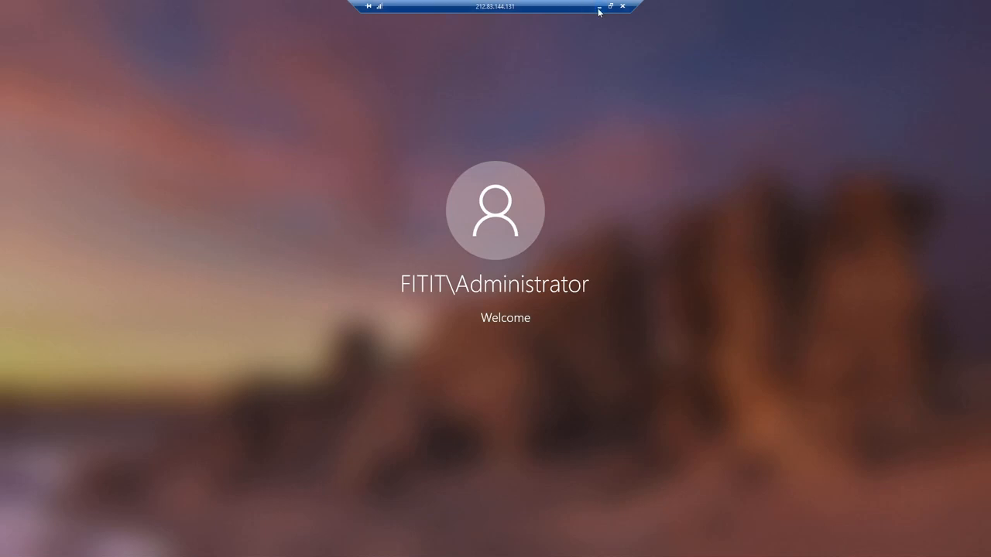
Step: Check the remote desktop session's sign-in progress and leave the session minimized
click(598, 8)
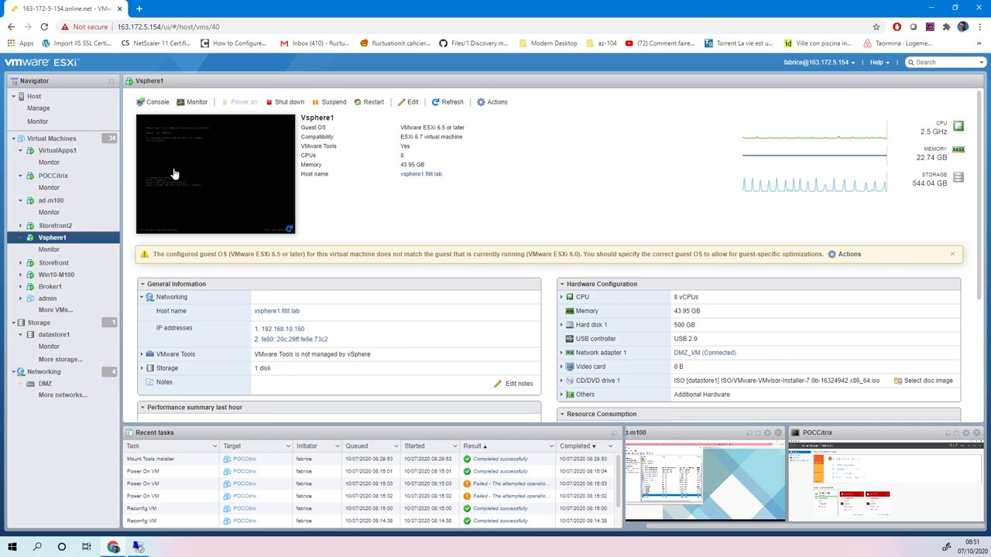
click(137, 547)
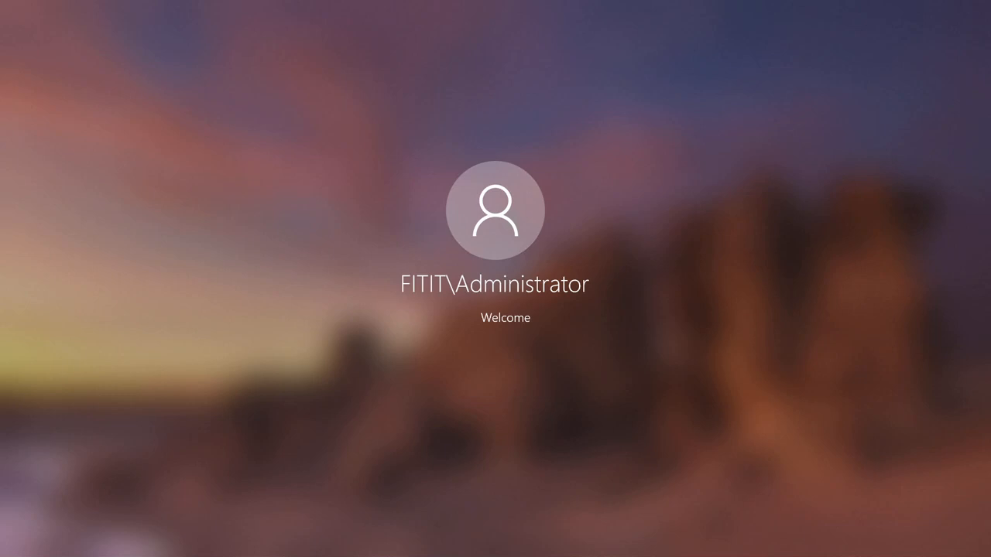
mouse_move(495, 2)
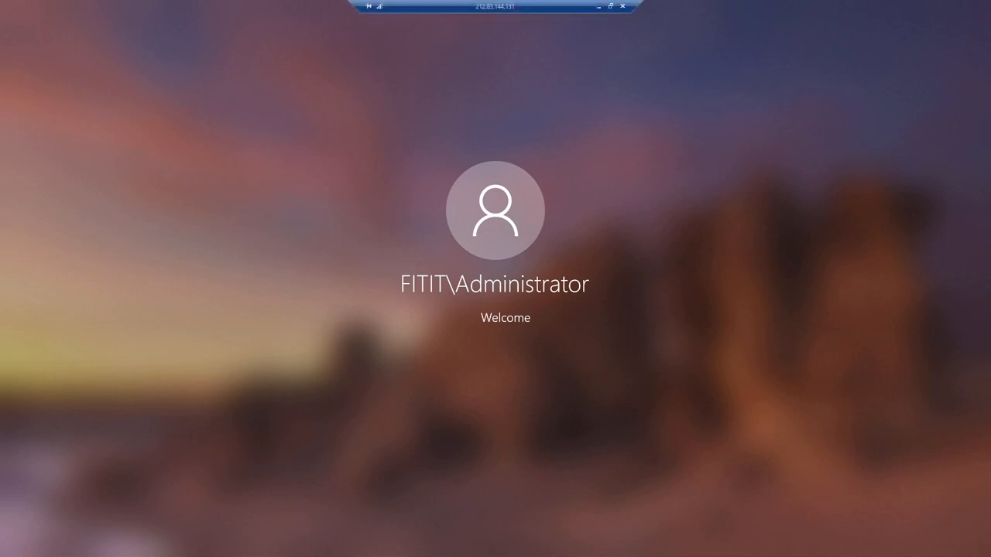
click(600, 8)
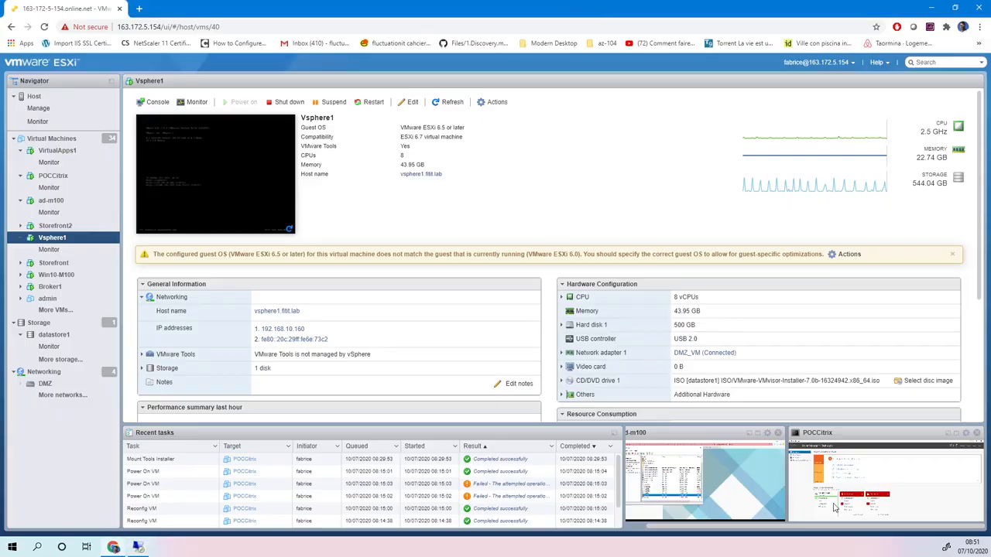
Step: Restore the POCCitrix console and run AutoSelect from the CVAD 2009 DVD drive
click(957, 435)
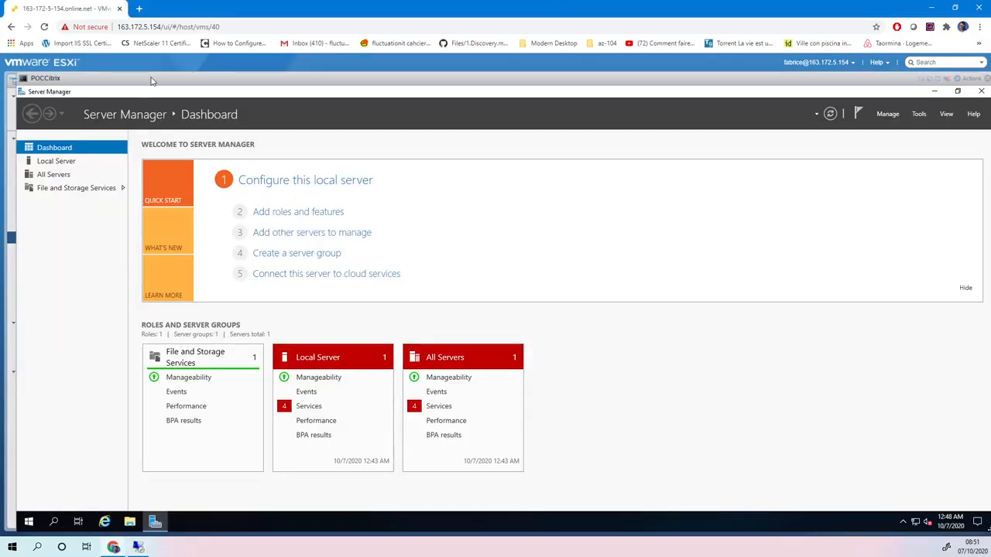
click(130, 522)
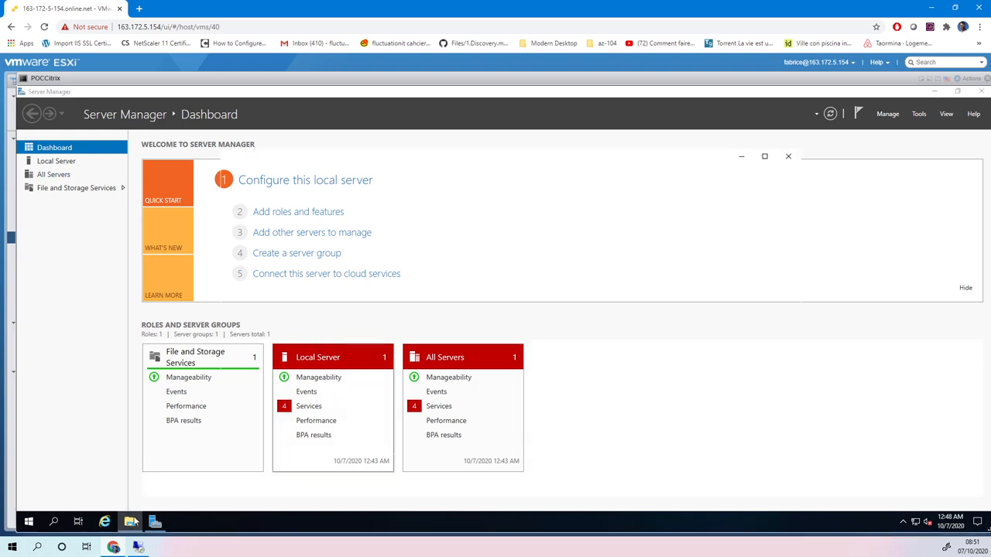
click(257, 277)
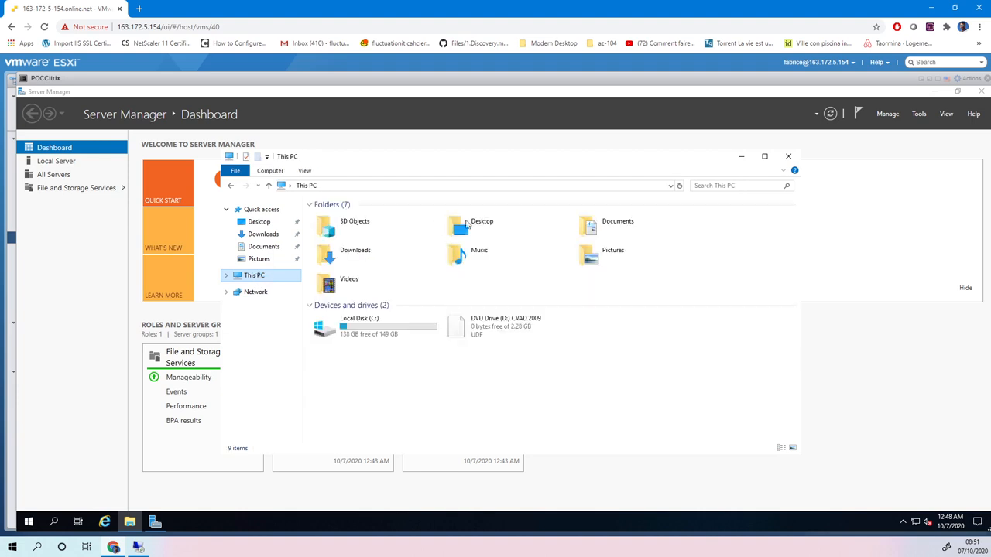
double_click(508, 325)
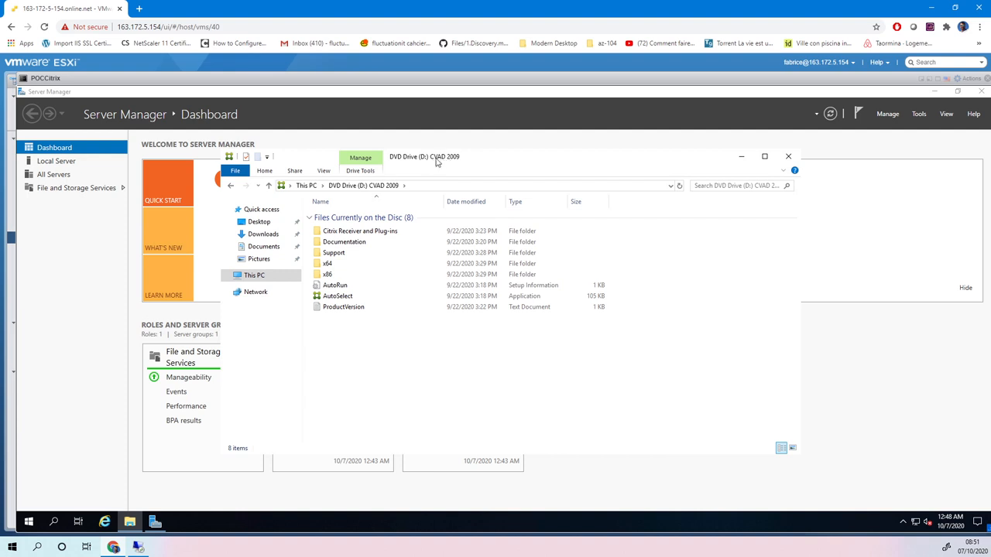
double_click(338, 297)
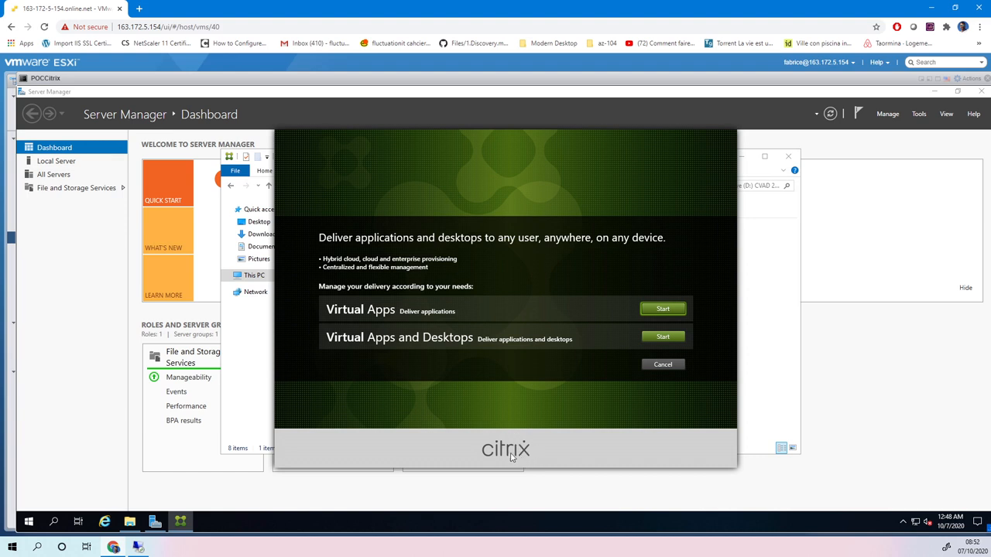
Step: Start the Delivery Controller installation for Virtual Apps and Desktops and minimize Server Manager
click(662, 338)
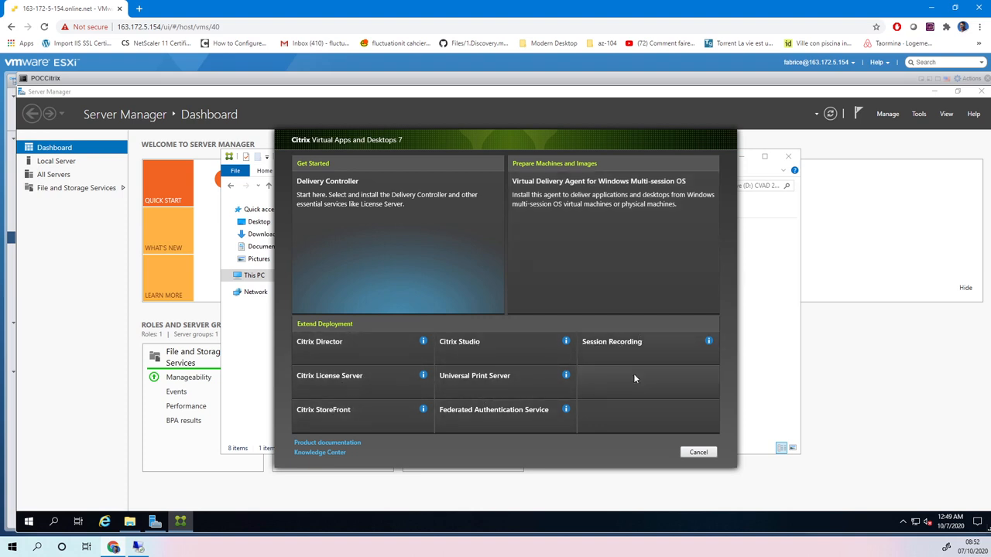
click(341, 195)
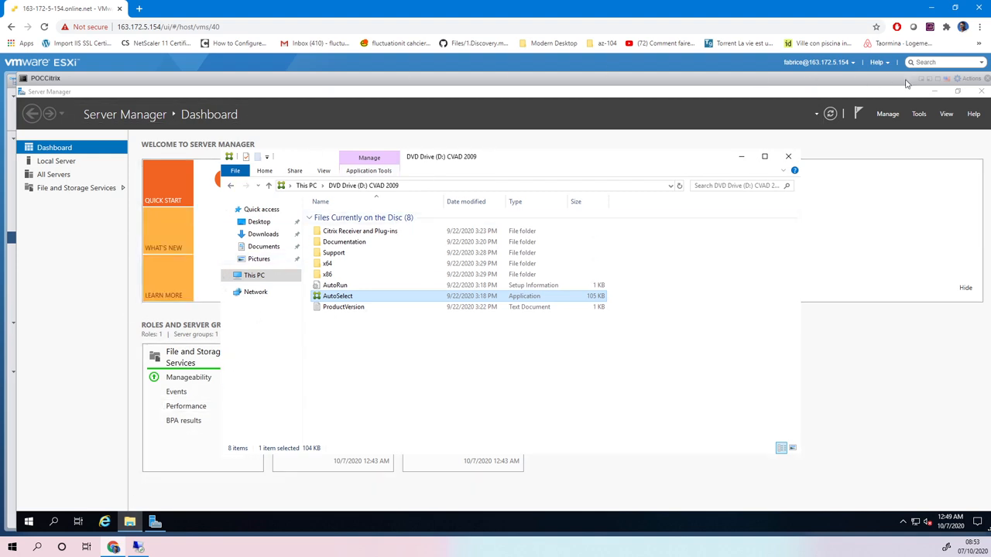
click(934, 91)
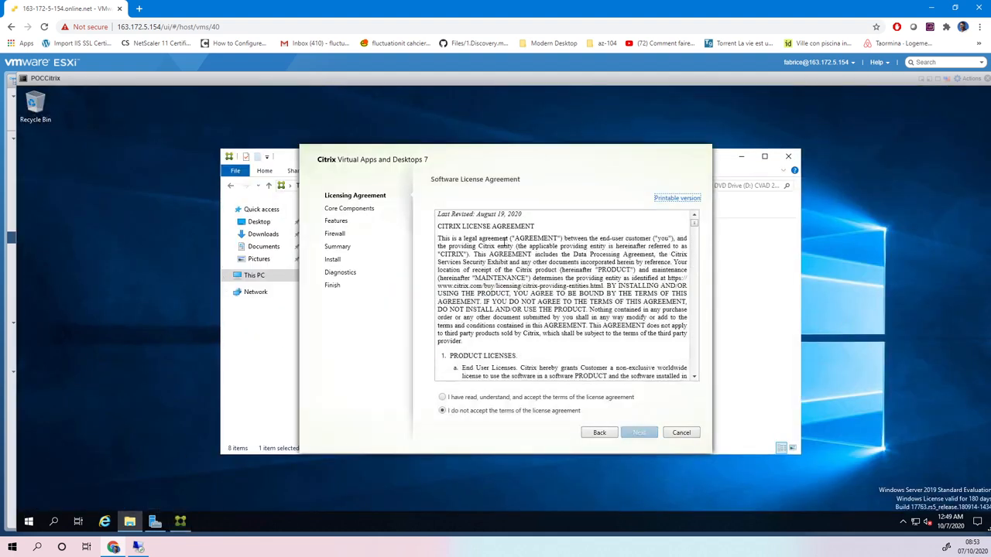
Step: Review the heading of the Citrix license agreement and accept its terms
drag(455, 214, 529, 214)
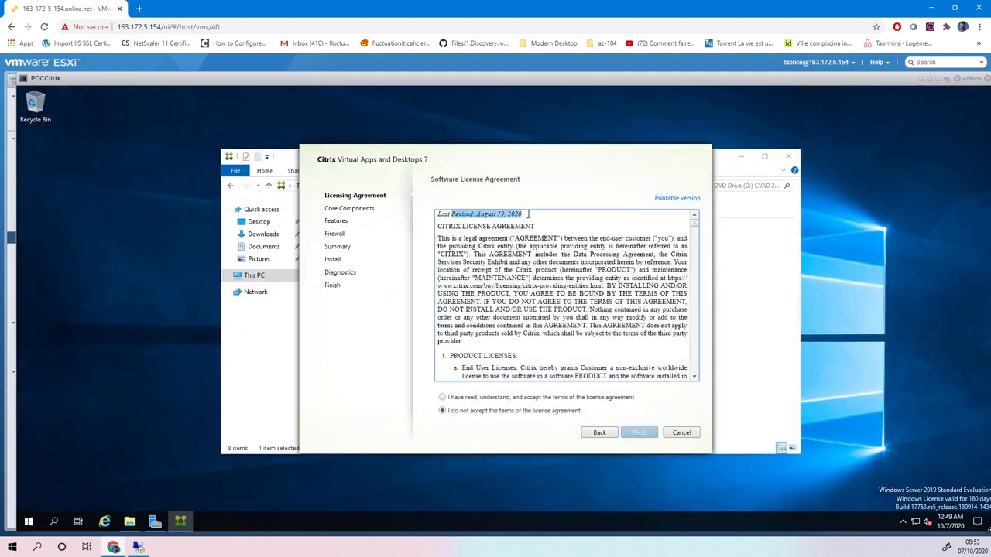
drag(462, 226, 534, 226)
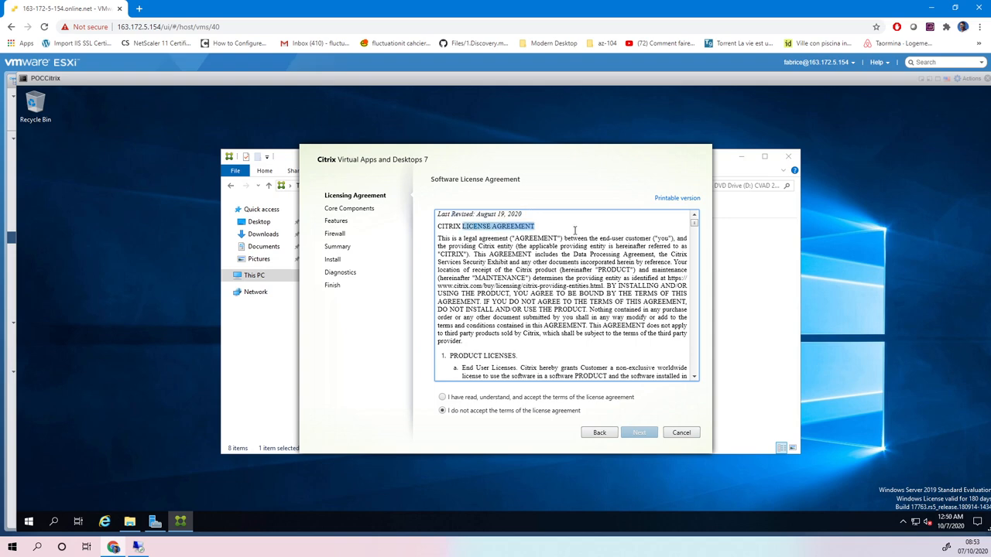
click(512, 399)
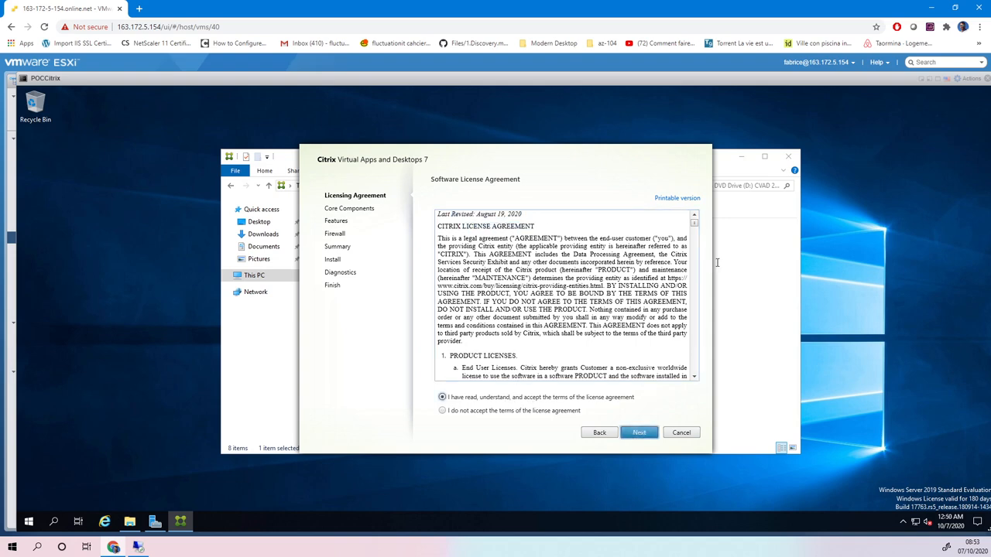
Step: Scroll through the Citrix license agreement to its closing sections and continue to the core components
drag(694, 224, 695, 366)
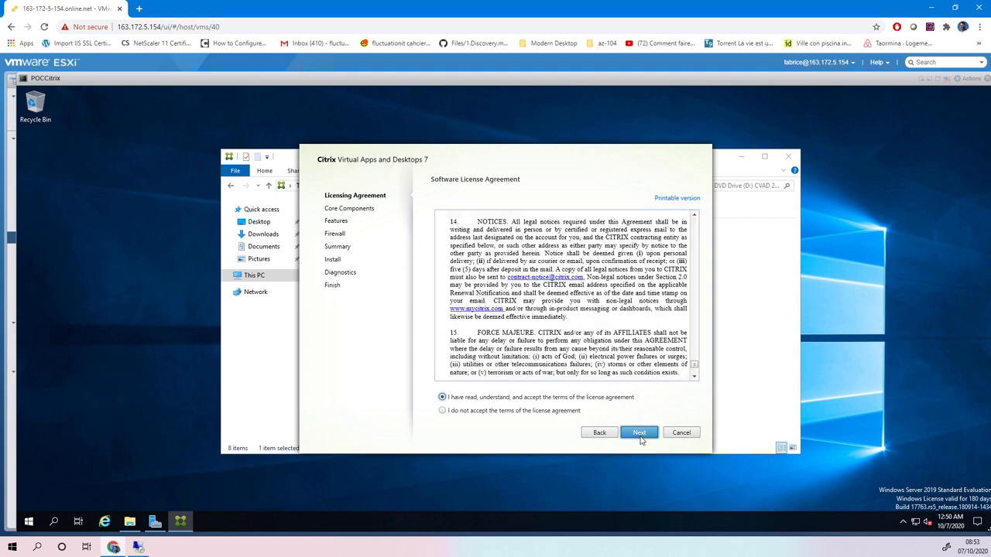
click(640, 434)
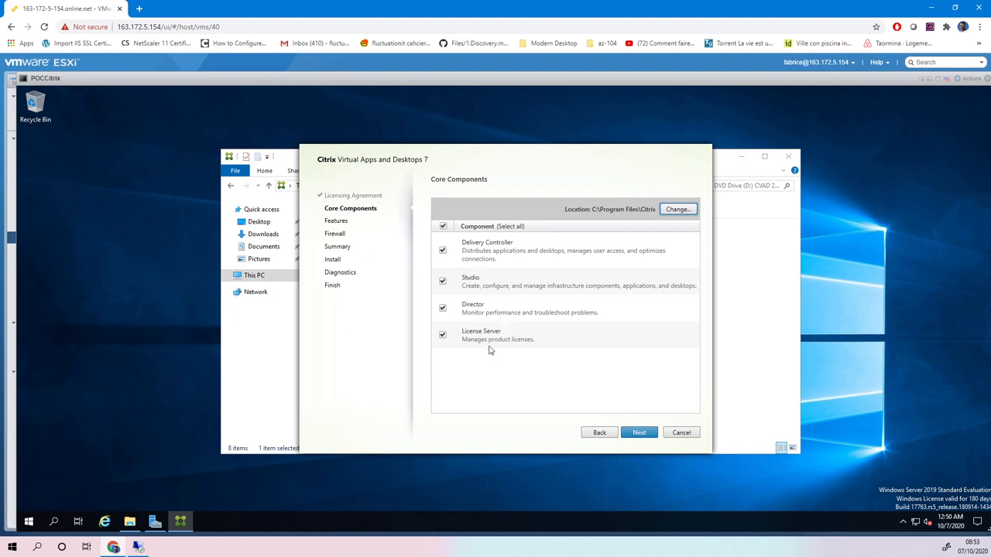
Step: Examine the server's CPU performance in Task Manager with a separate graph for each logical processor, and leave Task Manager minimized
right_click(389, 527)
click(422, 473)
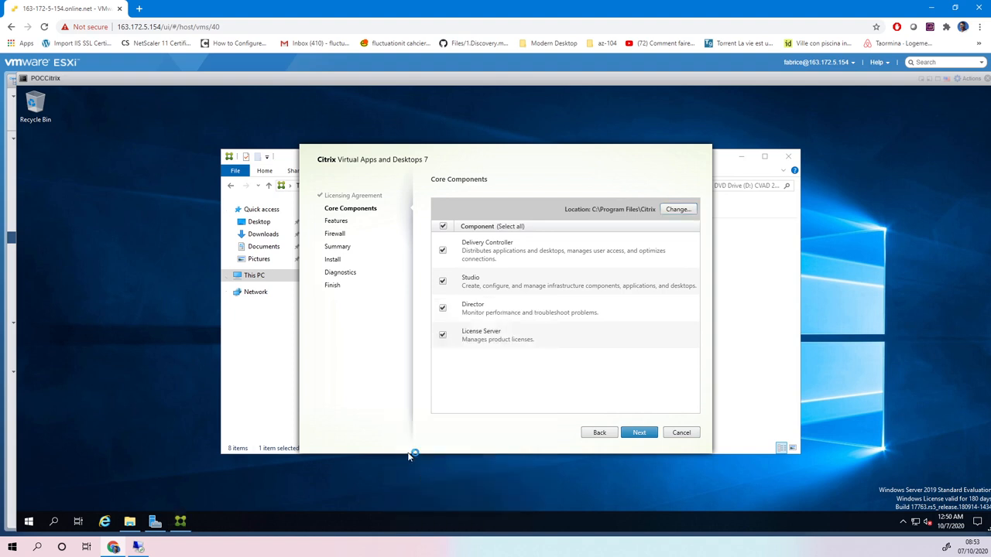
click(93, 302)
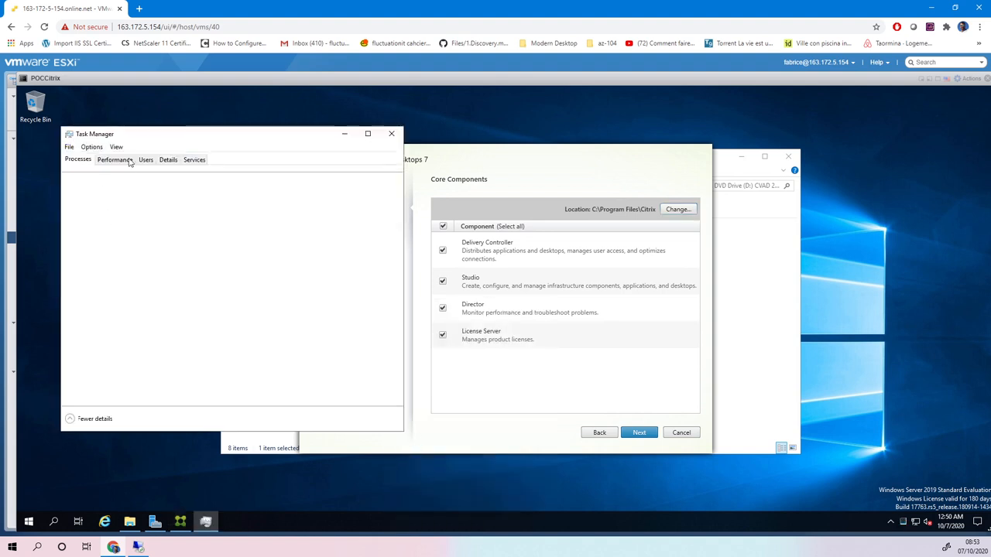
click(118, 160)
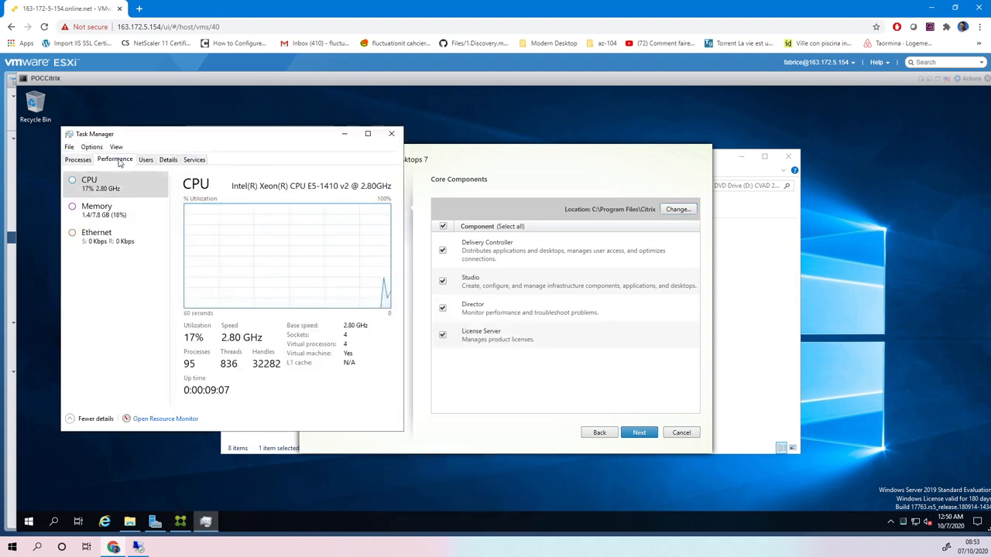
click(108, 204)
click(100, 184)
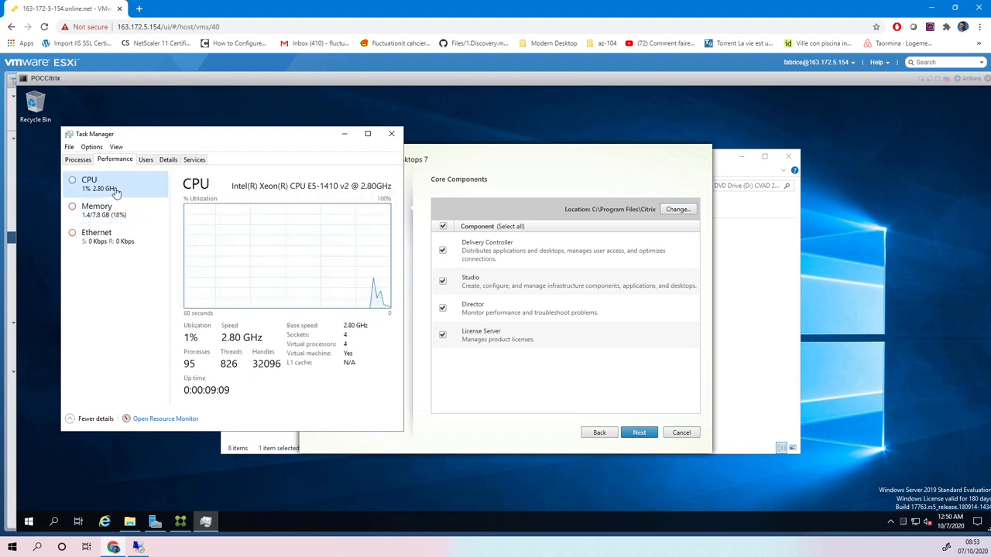
right_click(199, 210)
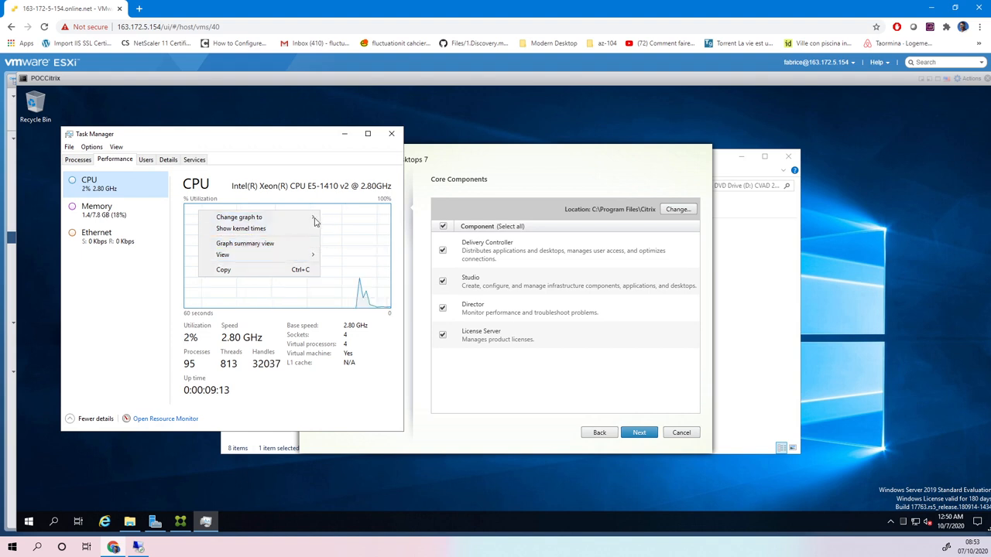
mouse_move(313, 219)
click(346, 229)
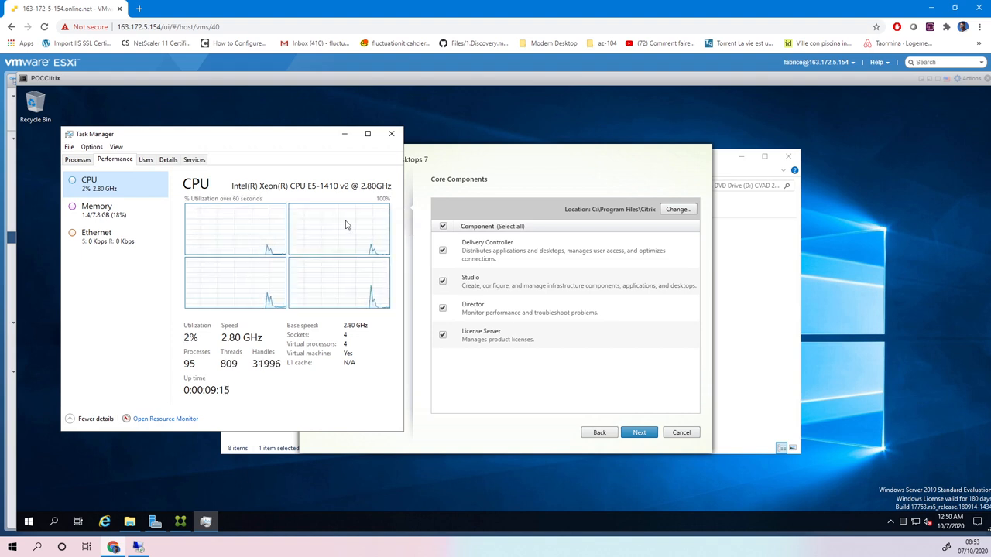
click(344, 136)
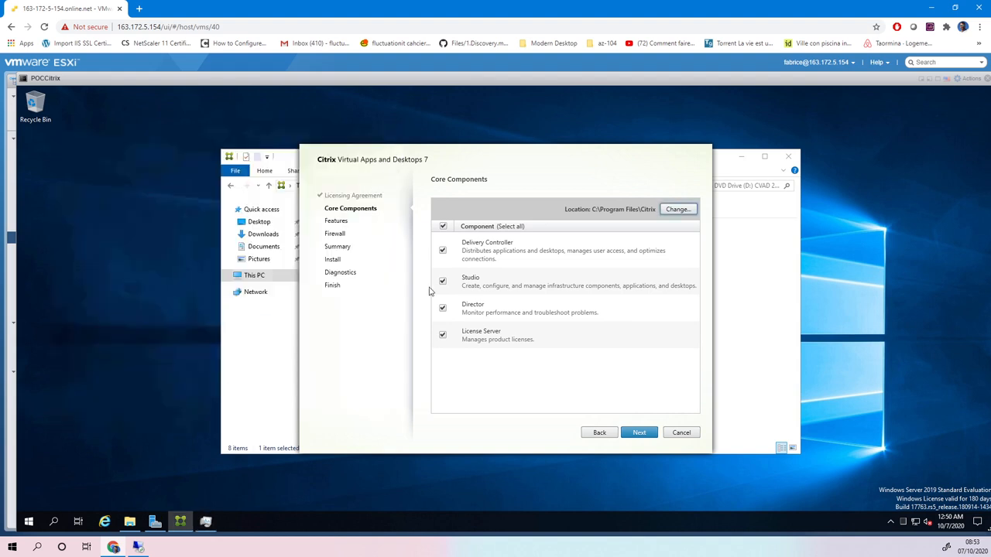
Step: Keep all core components, both optional features and automatic firewall rules, start the installation, and move the file extraction window aside
click(638, 434)
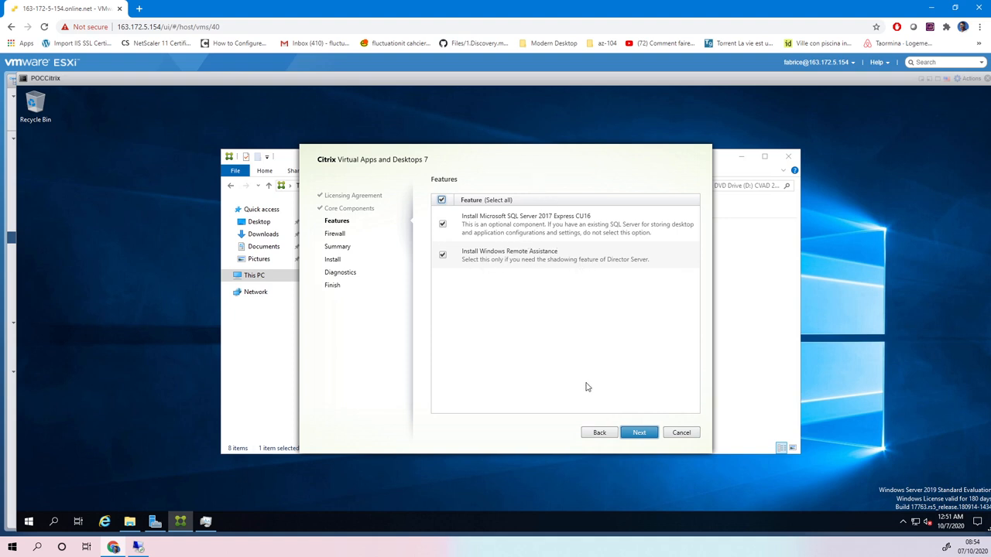
click(639, 431)
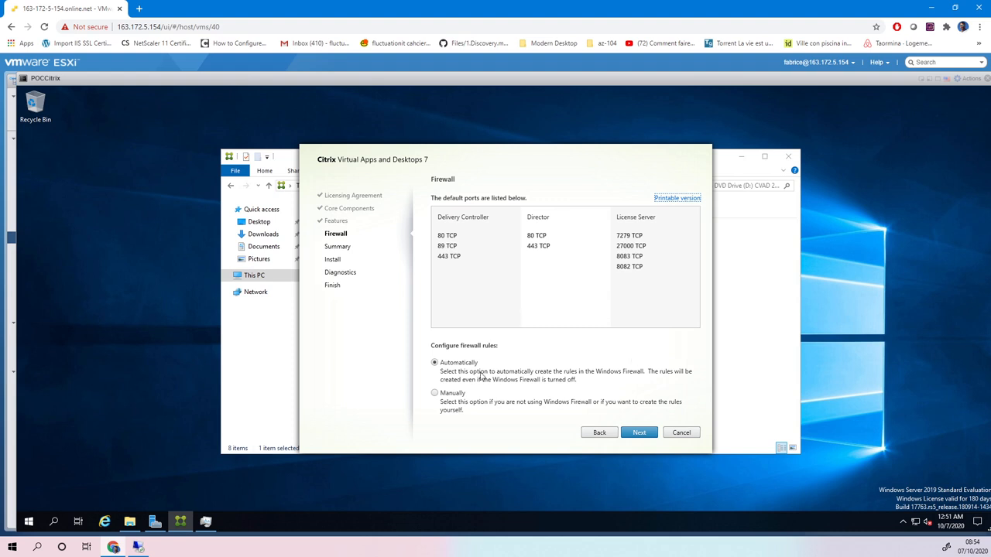
click(638, 433)
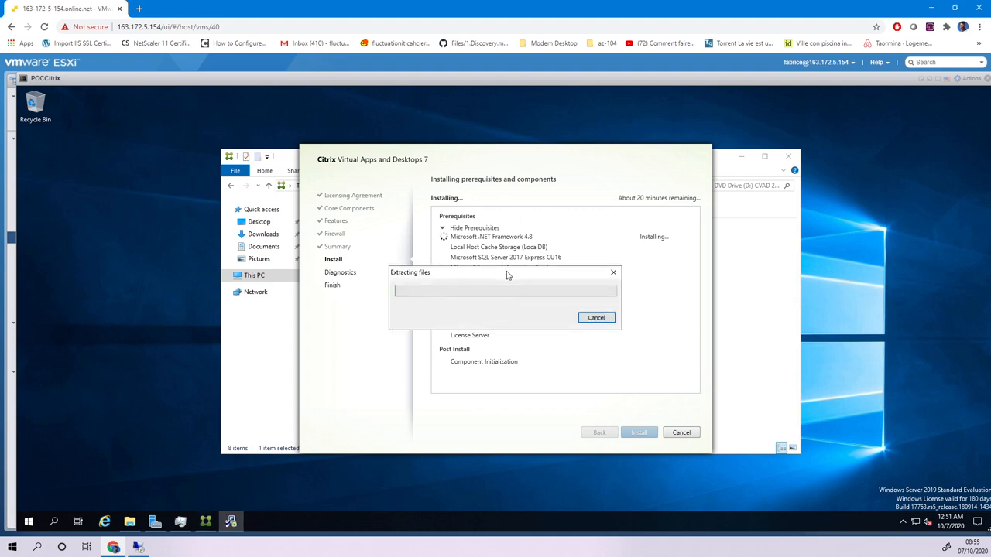
drag(511, 273, 631, 321)
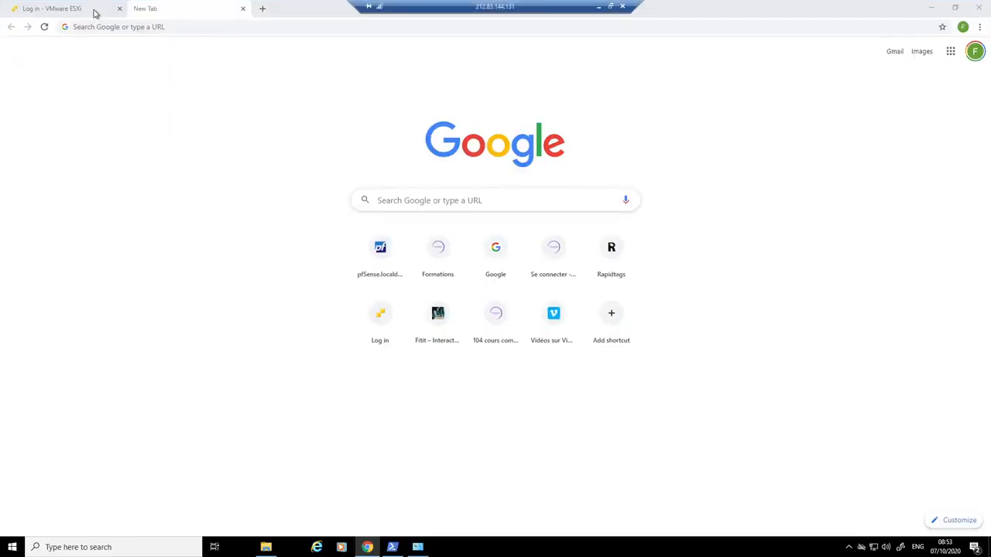
Step: Check the full address of the VMware ESXi login page in the remote desktop session and leave the session minimized
click(185, 30)
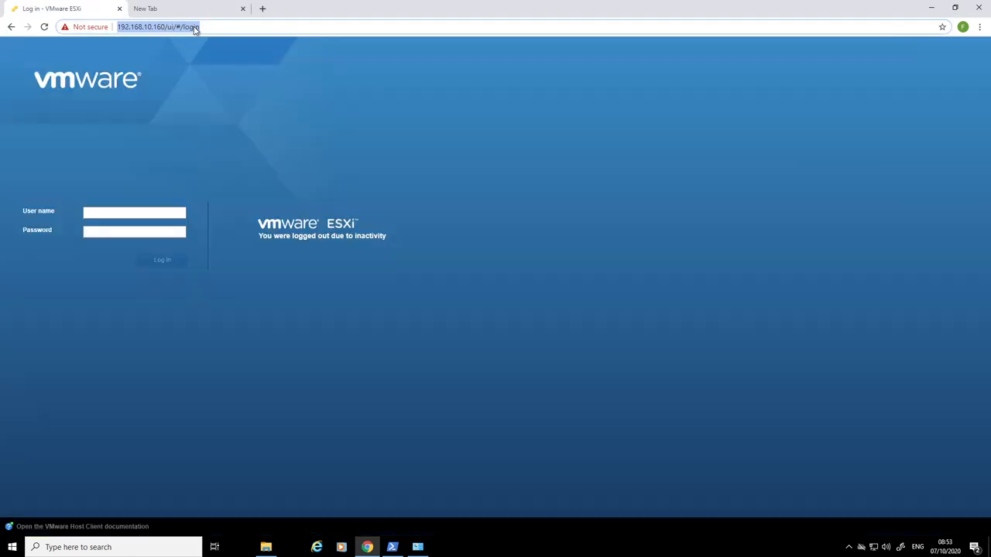
click(195, 29)
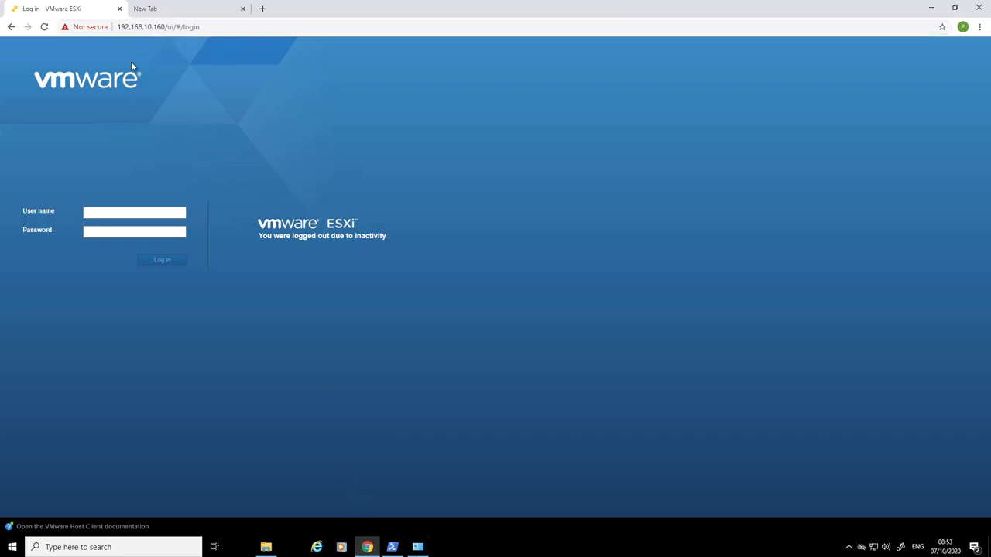
click(188, 29)
click(223, 27)
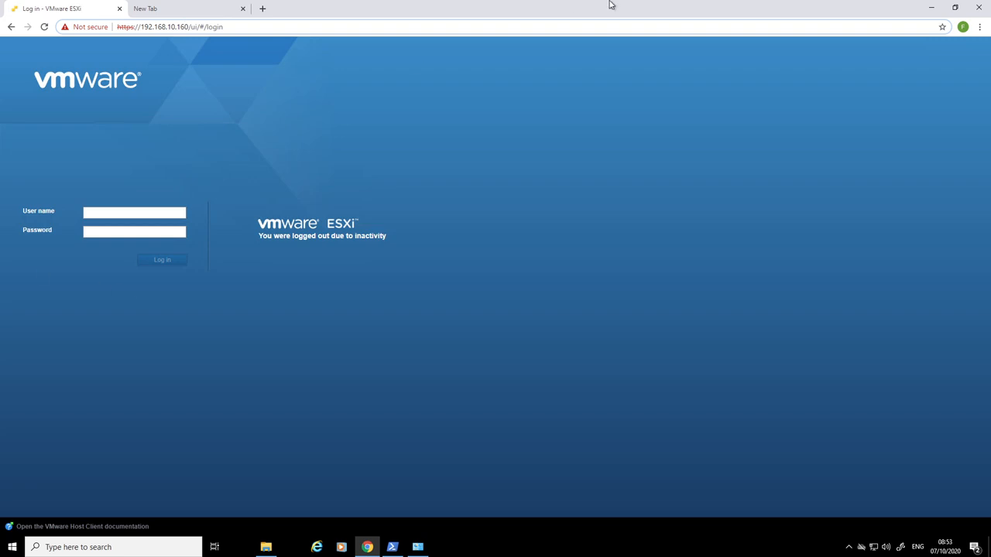
mouse_move(611, 6)
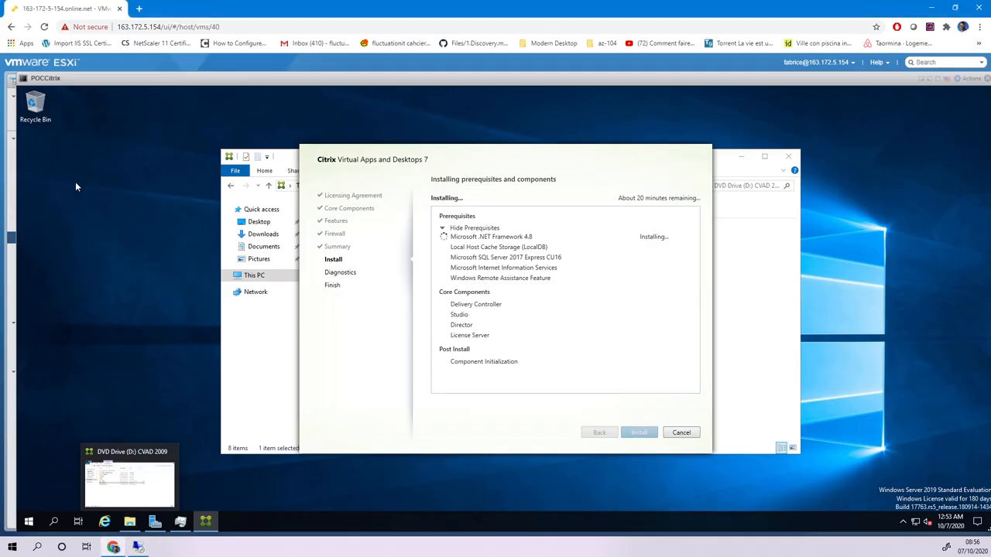
Step: Minimize the POCCitrix console, open the ad-m100 virtual machine's console, and minimize its DNS Manager window
click(921, 78)
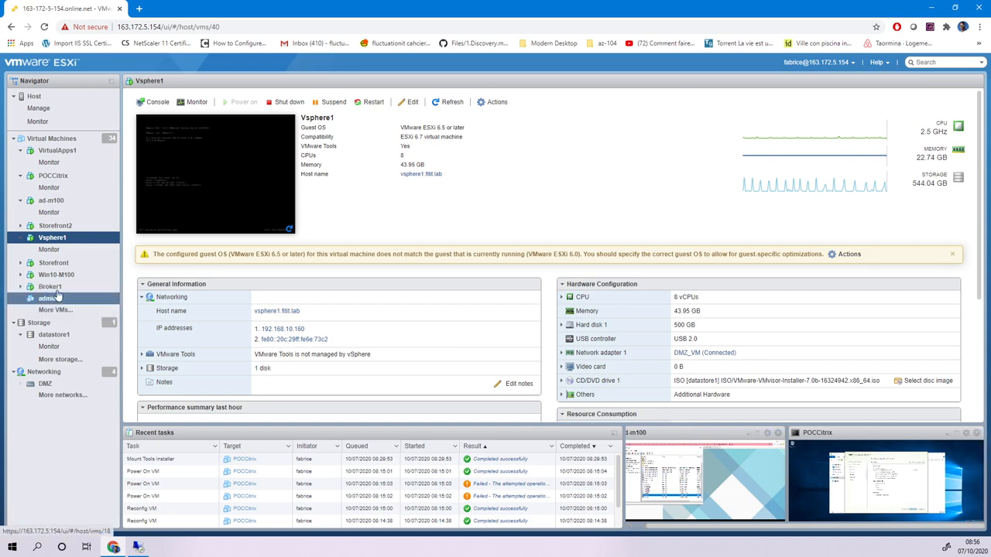
click(51, 201)
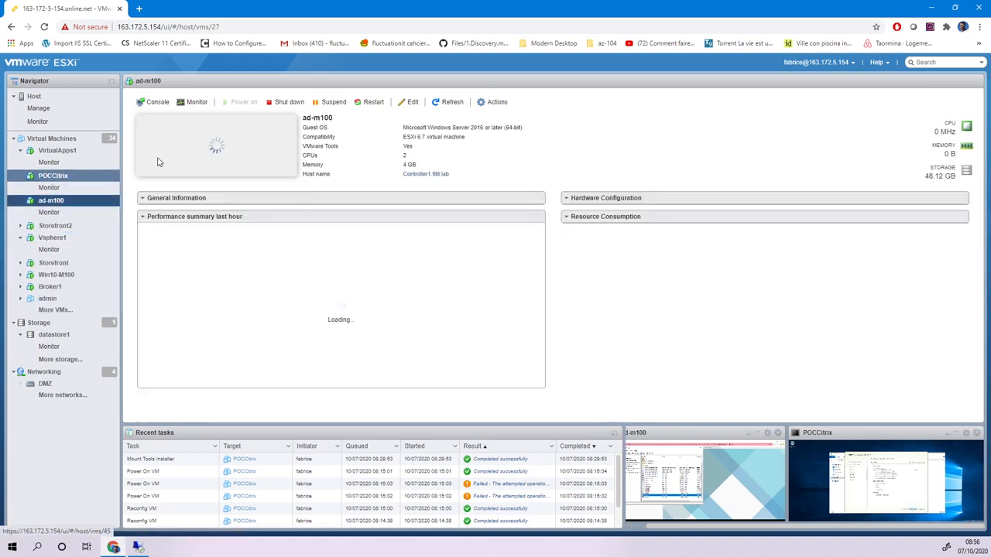
click(219, 152)
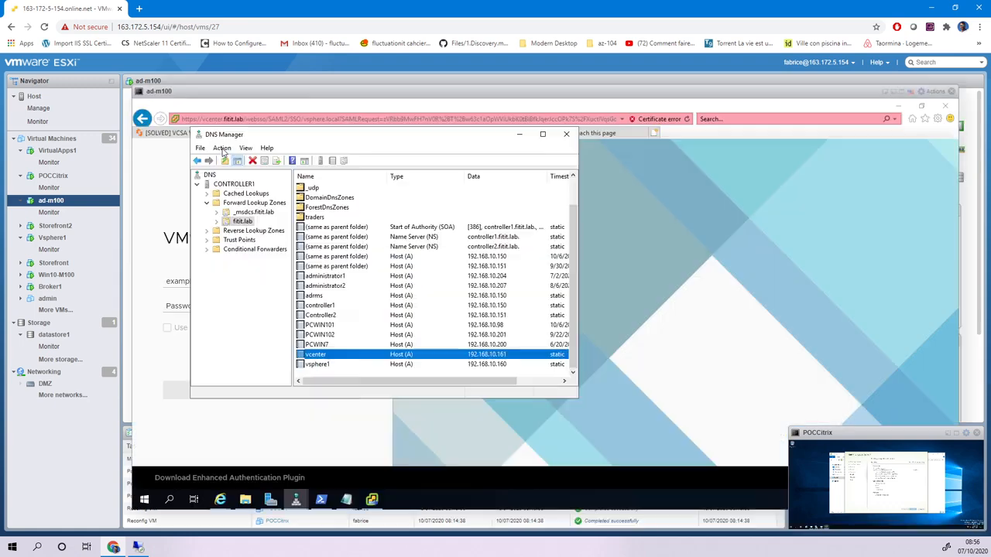
click(518, 134)
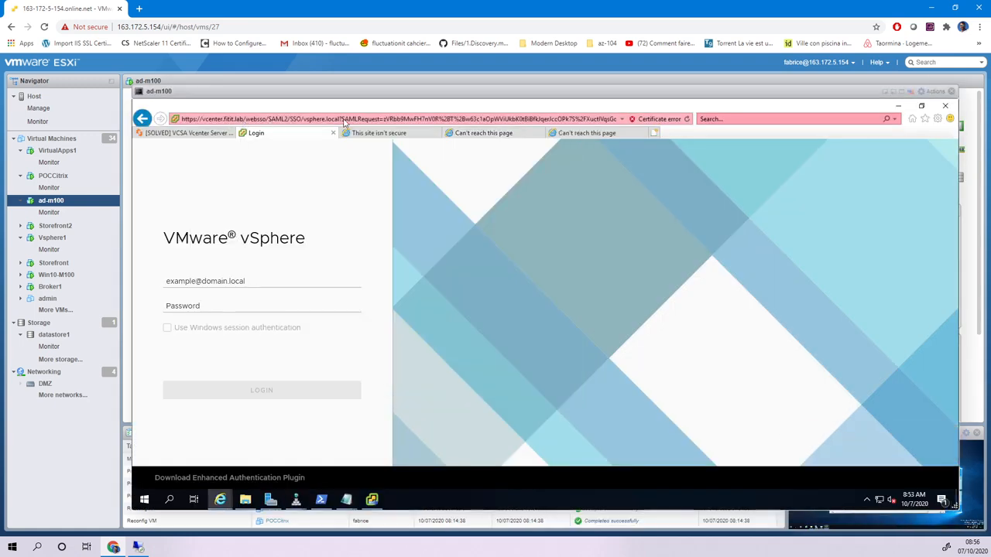
Step: Sign in to VMware vSphere by entering the vSphere administrator's user name and the account password
click(219, 282)
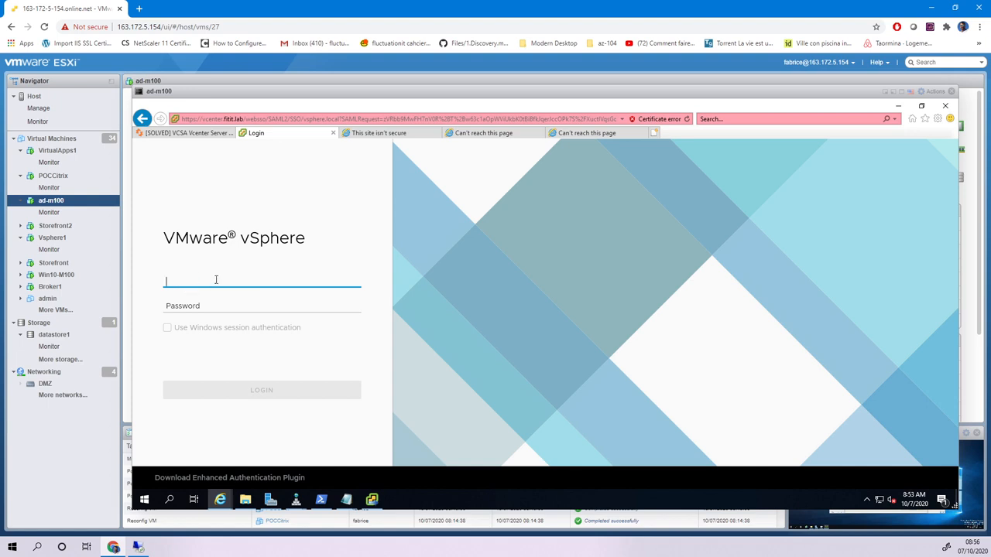
text(administrator@)
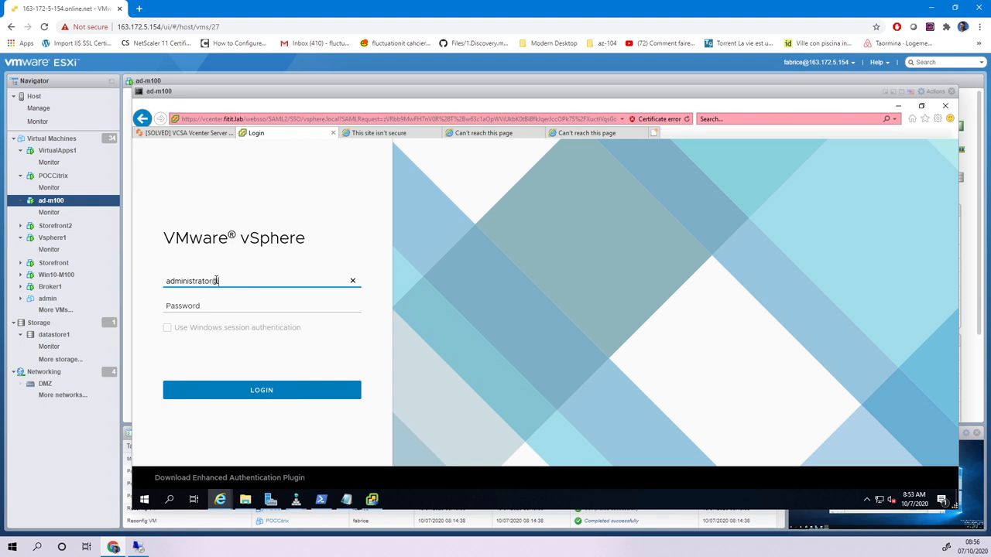
text(vsphere.)
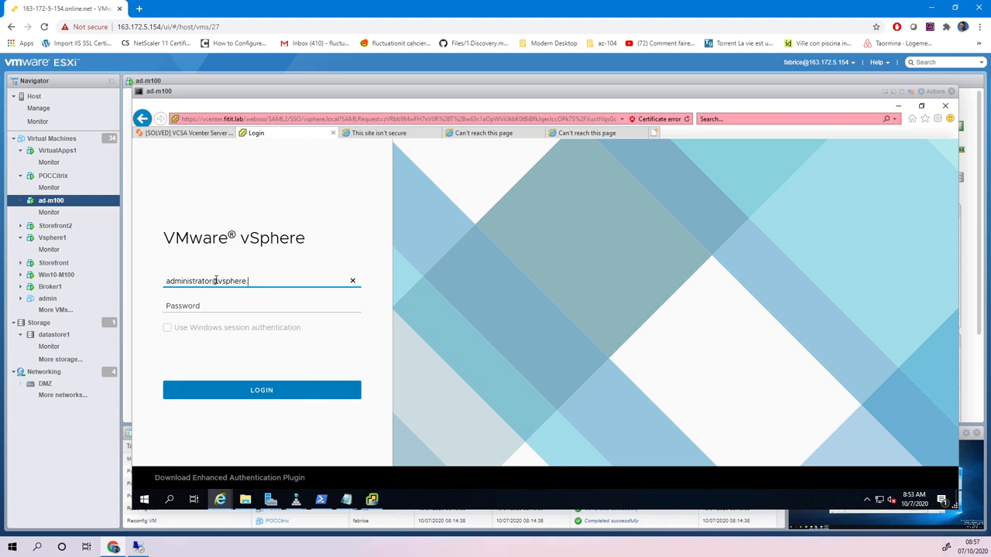
text(local)
key(Tab)
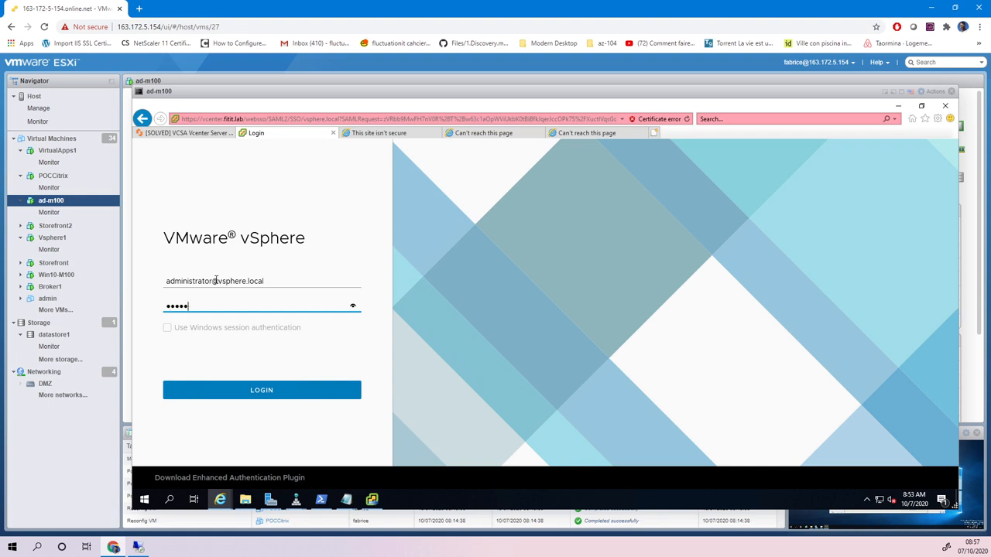
click(263, 389)
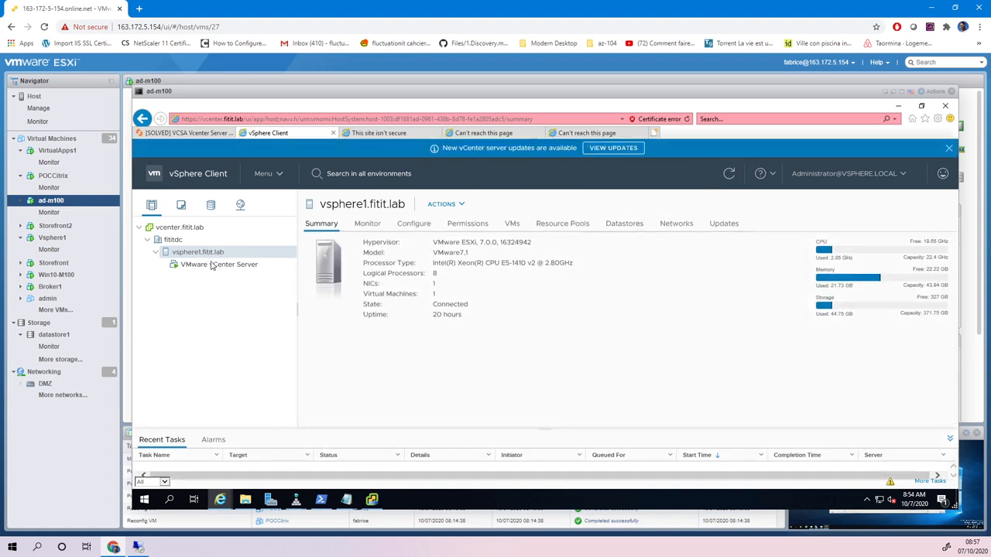
Step: Examine the licensing settings of vcenter.fitit.lab and dismiss the notice about expired or expiring licenses
click(174, 239)
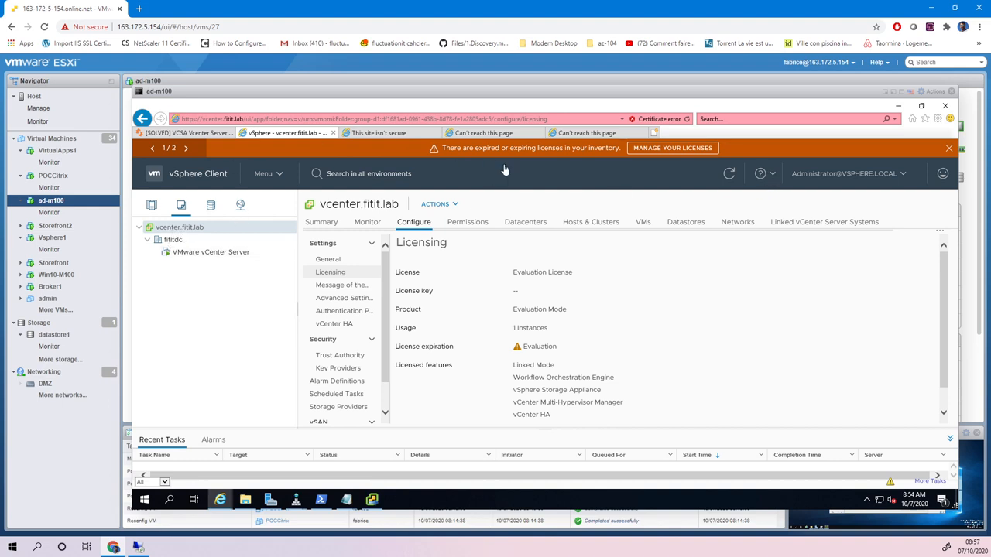
click(948, 149)
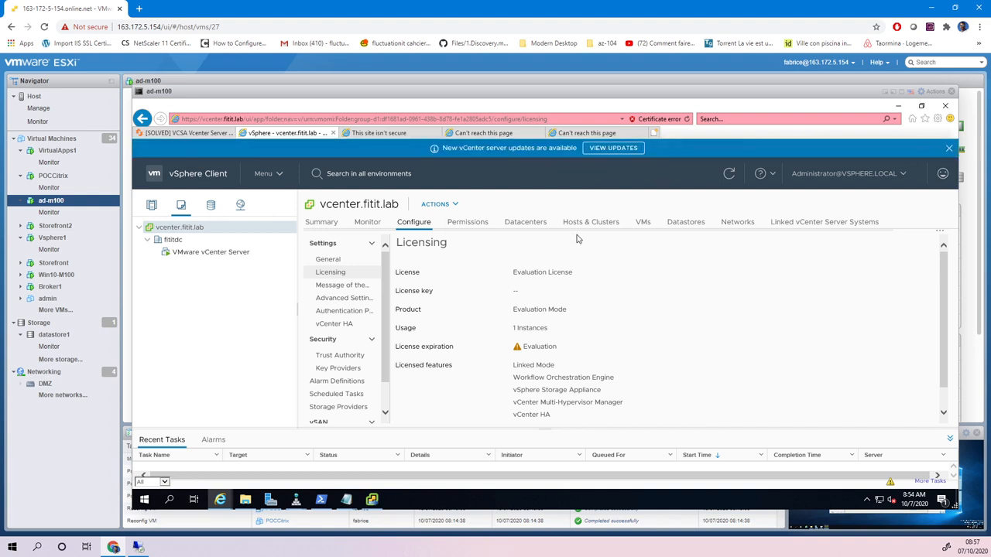